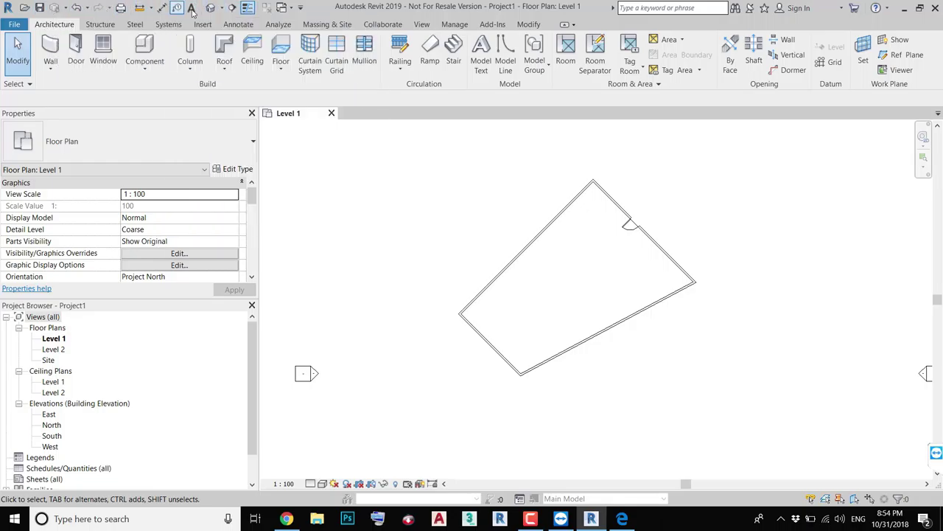
# - Open the default 3D view, orbit the walled building and select the Level 2 plane
pyautogui.click(213, 8)
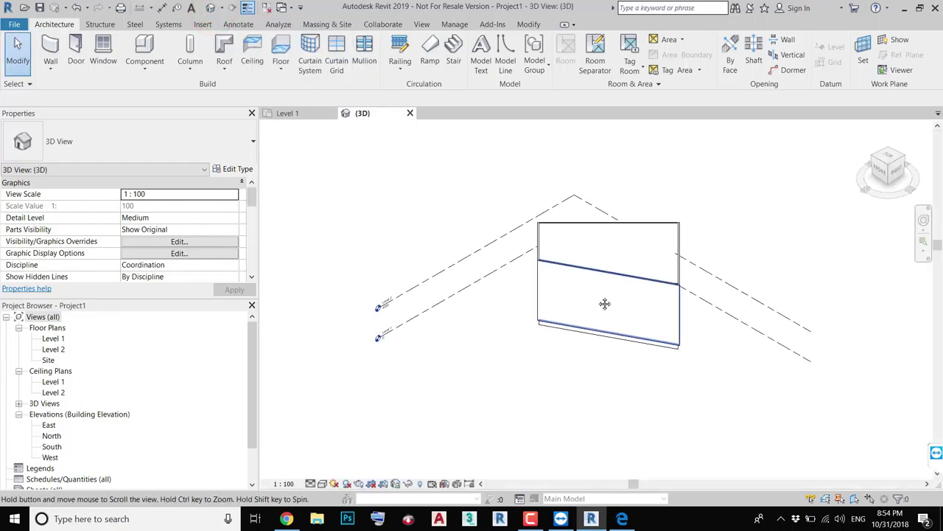
pyautogui.moveTo(589, 312)
pyautogui.keyDown('shift'); pyautogui.mouseDown(button='middle')
pyautogui.moveTo(384, 319)
pyautogui.moveTo(503, 331)
pyautogui.moveTo(605, 327)
pyautogui.moveTo(705, 301)
pyautogui.moveTo(790, 337)
pyautogui.moveTo(653, 347)
pyautogui.moveTo(659, 302)
pyautogui.moveTo(701, 273)
pyautogui.moveTo(721, 234)
pyautogui.mouseUp(button='middle'); pyautogui.keyUp('shift')
pyautogui.click(700, 274)
pyautogui.click(721, 234)
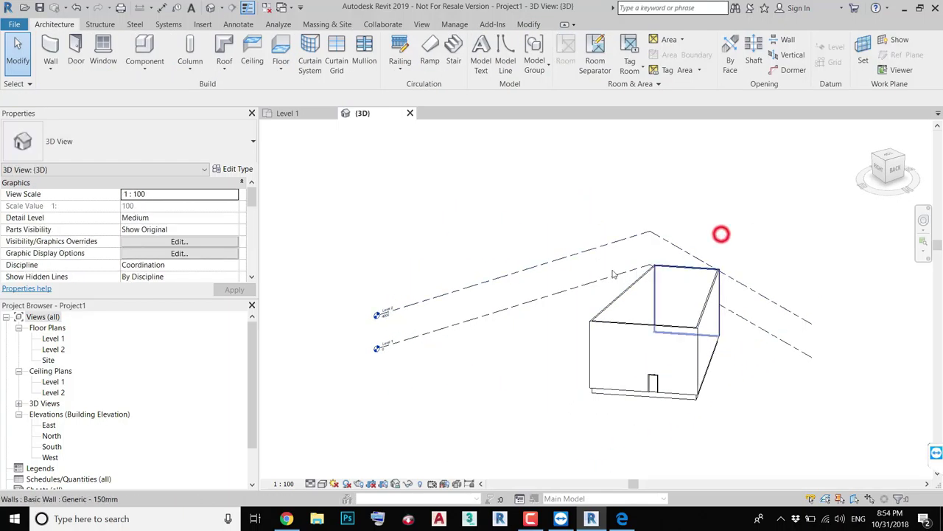
pyautogui.moveTo(613, 274)
pyautogui.keyDown('shift'); pyautogui.mouseDown(button='middle')
pyautogui.moveTo(663, 255)
pyautogui.moveTo(612, 271)
pyautogui.moveTo(547, 273)
pyautogui.moveTo(712, 322)
pyautogui.moveTo(722, 219)
pyautogui.moveTo(531, 371)
pyautogui.mouseUp(button='middle'); pyautogui.keyUp('shift')
pyautogui.click(546, 273)
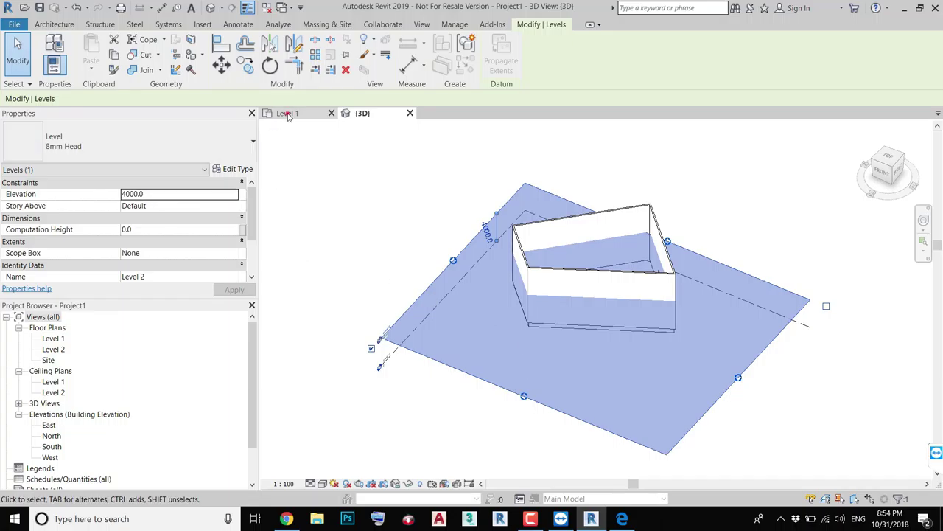
# - Switch between the Level 1 floor plan and 3D view, ending back on the 3D view
pyautogui.click(287, 114)
pyautogui.click(360, 116)
pyautogui.click(305, 114)
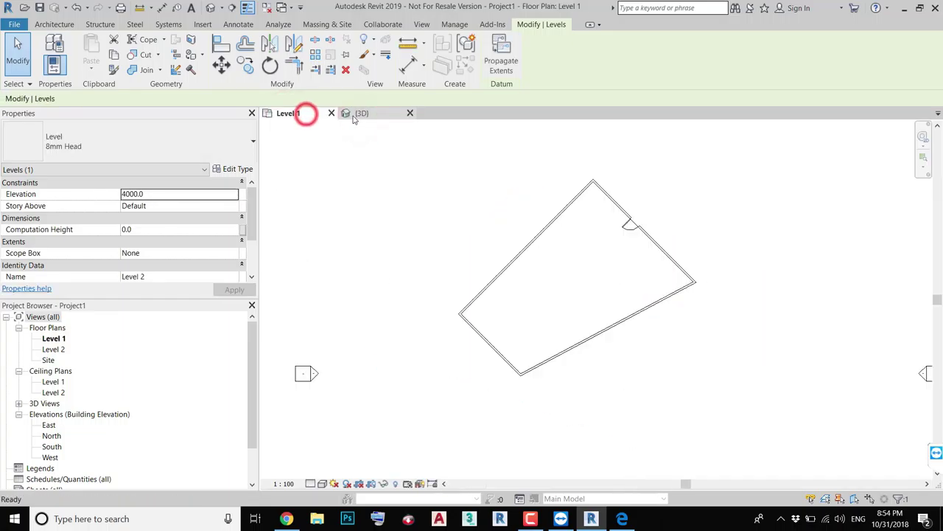
pyautogui.click(357, 114)
pyautogui.click(311, 119)
pyautogui.click(366, 115)
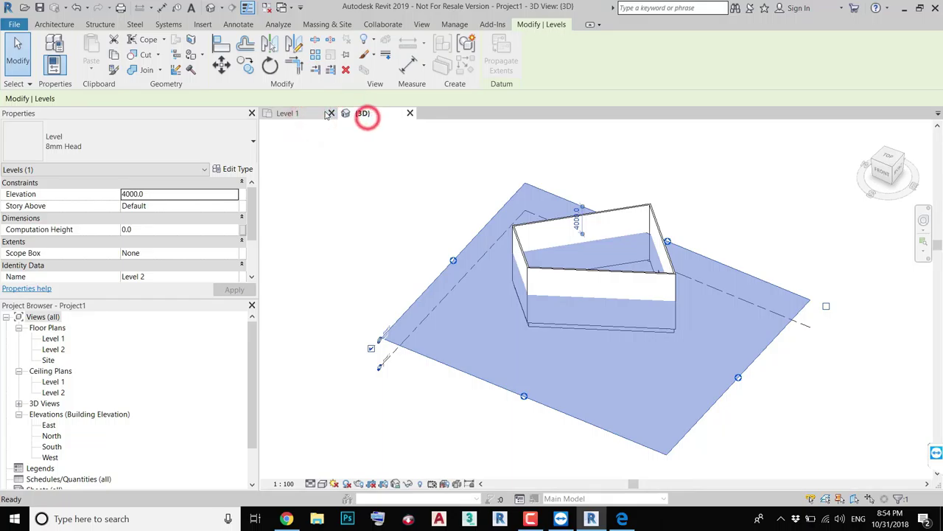
pyautogui.click(310, 113)
pyautogui.click(280, 8)
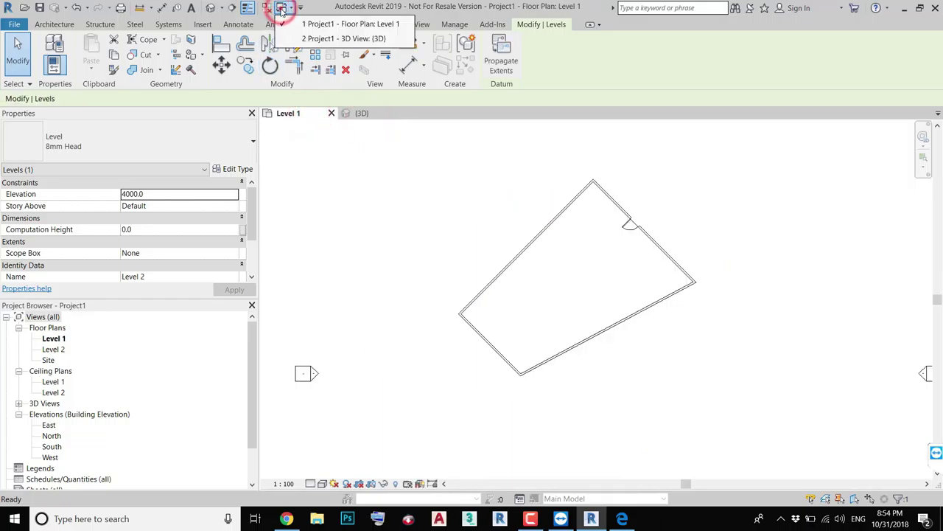
pyautogui.click(281, 8)
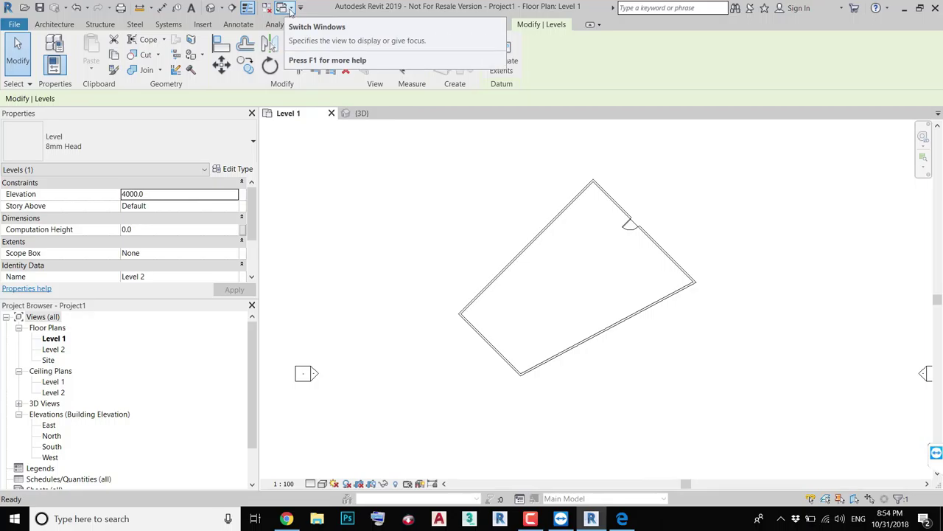
pyautogui.hotkey('ctrl', 'Tab')
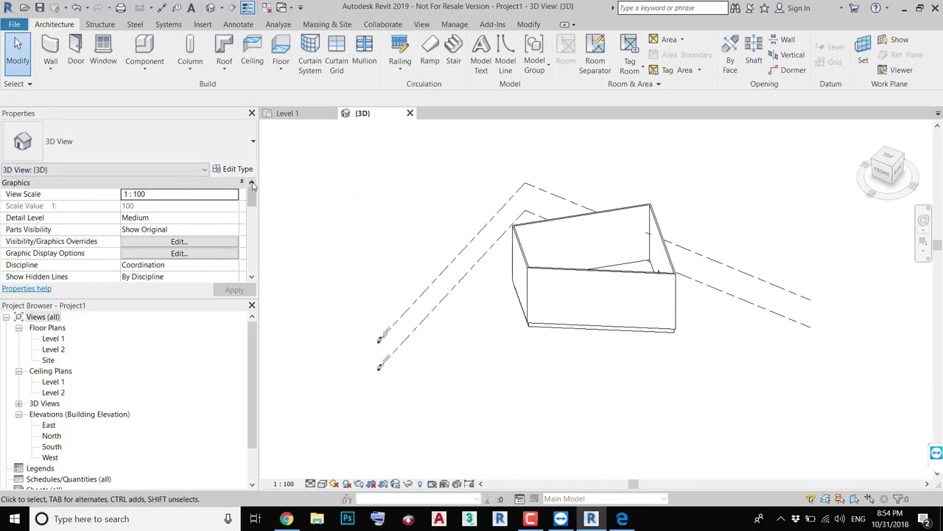
pyautogui.scroll(-1, 391, 199)
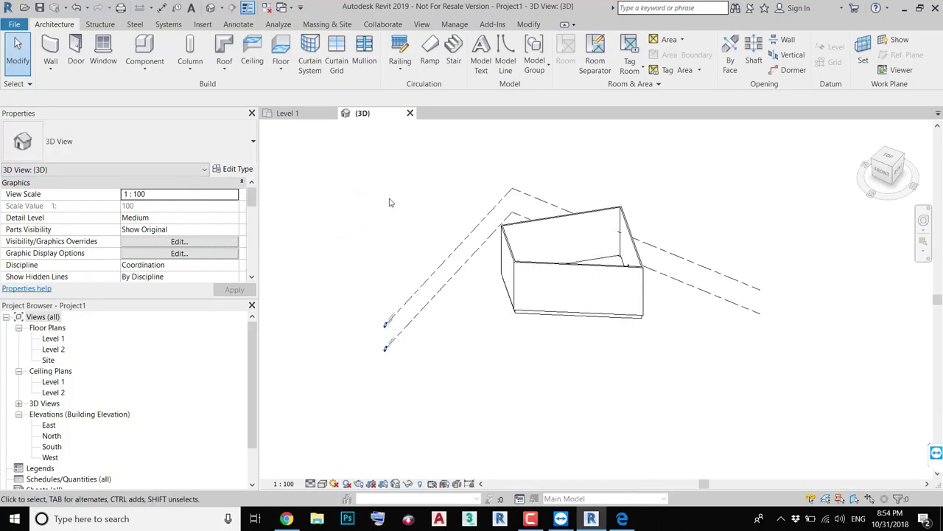
pyautogui.click(89, 23)
pyautogui.click(134, 24)
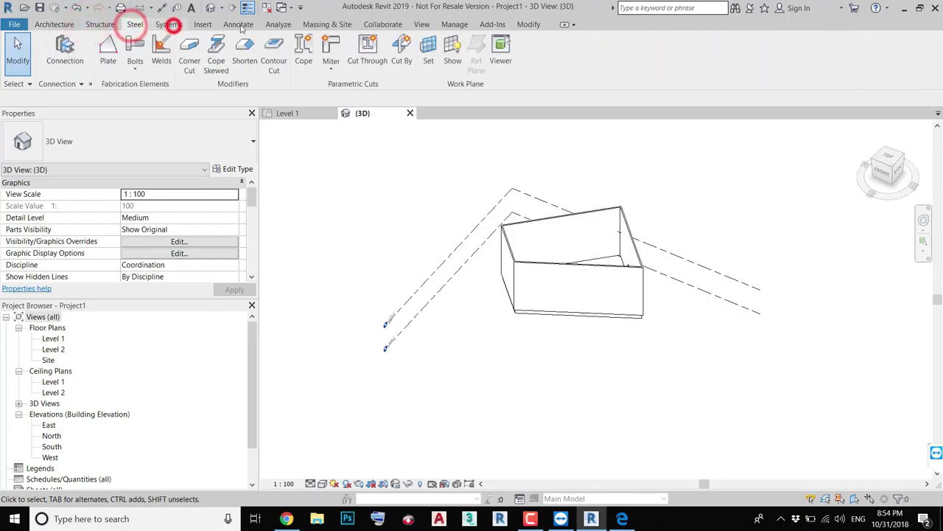
pyautogui.click(168, 25)
pyautogui.click(204, 24)
pyautogui.click(230, 25)
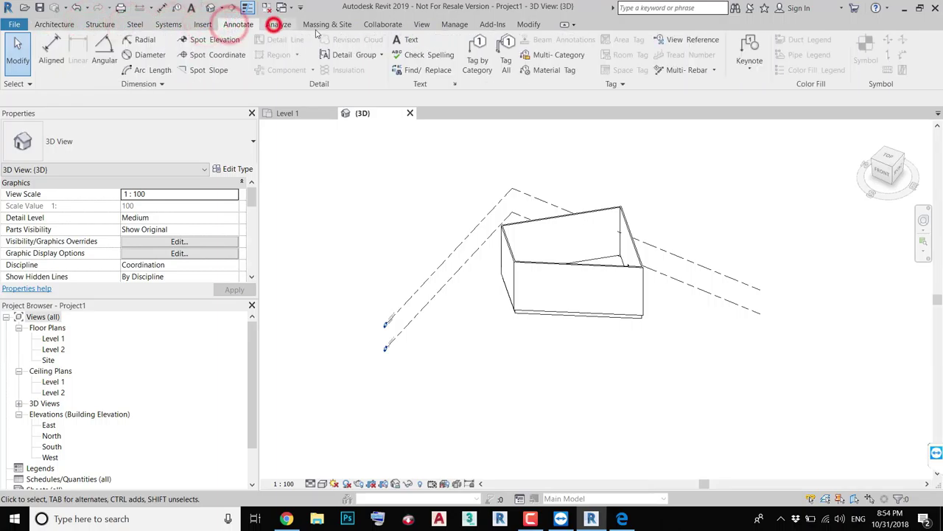
pyautogui.click(277, 24)
pyautogui.click(318, 25)
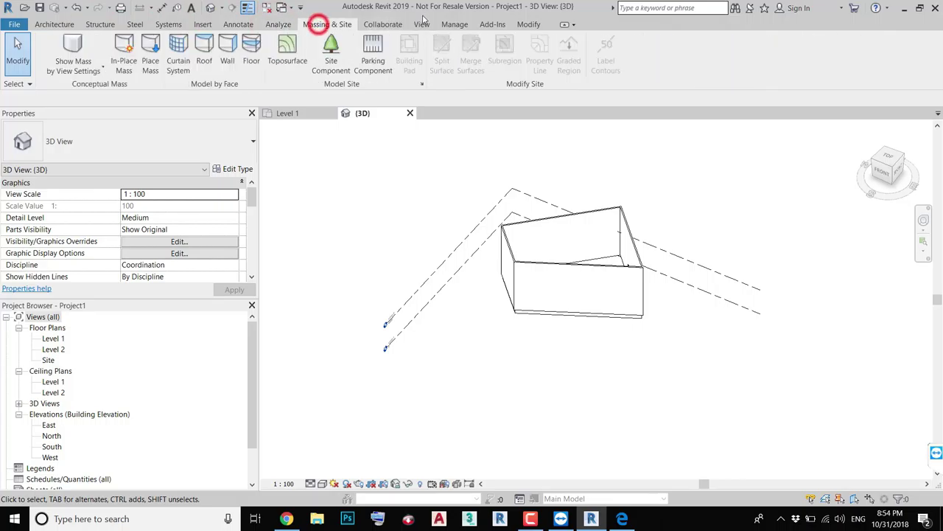
pyautogui.click(382, 25)
pyautogui.click(236, 25)
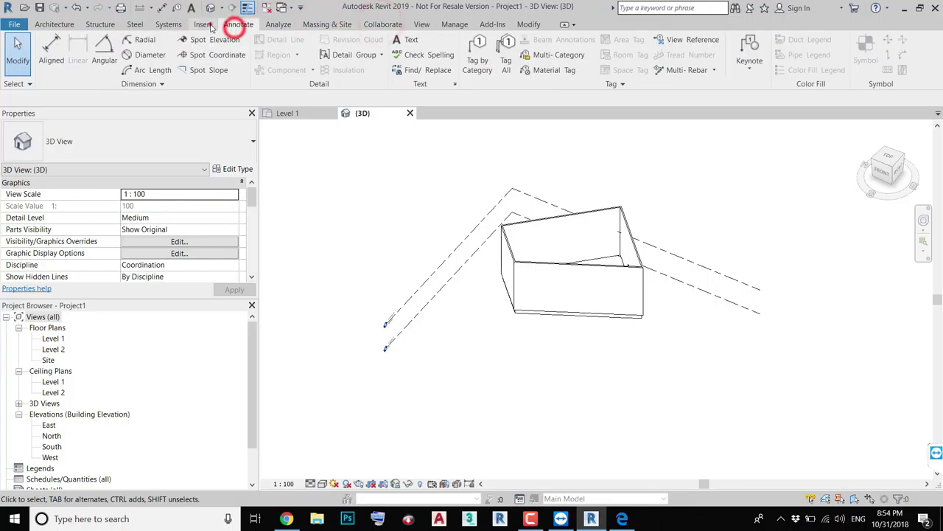
pyautogui.click(204, 24)
pyautogui.click(168, 24)
pyautogui.click(117, 26)
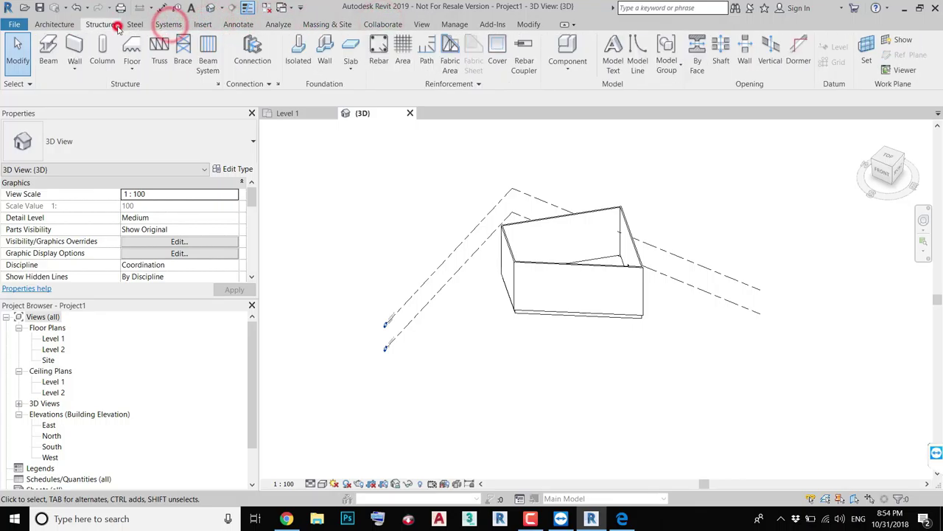
pyautogui.click(54, 24)
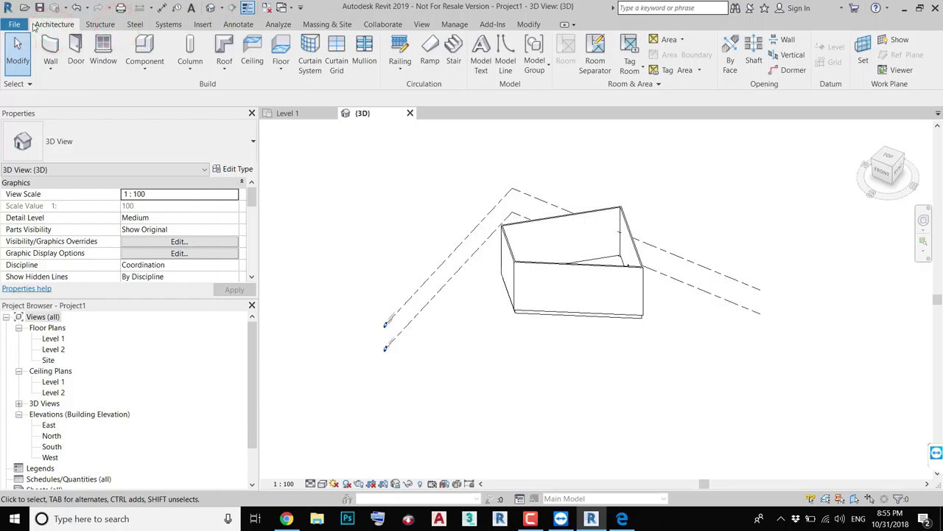
pyautogui.click(26, 26)
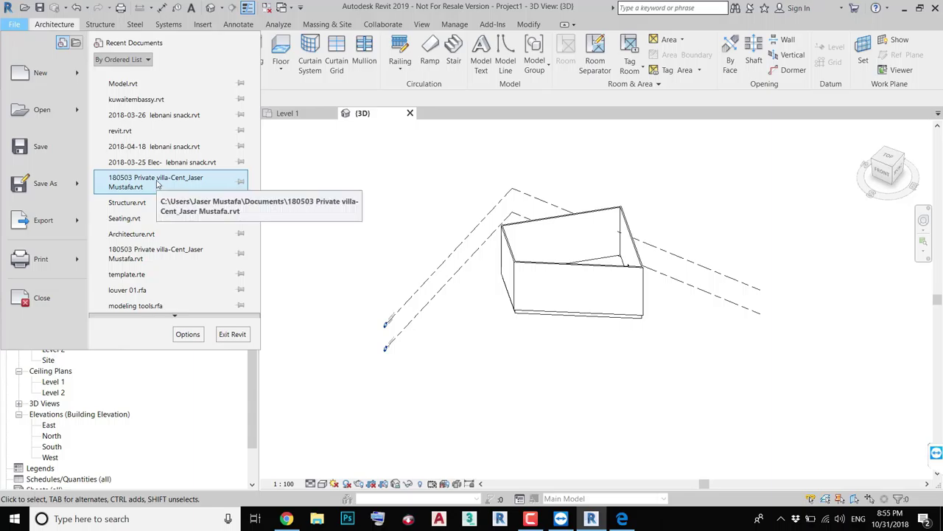
pyautogui.click(428, 184)
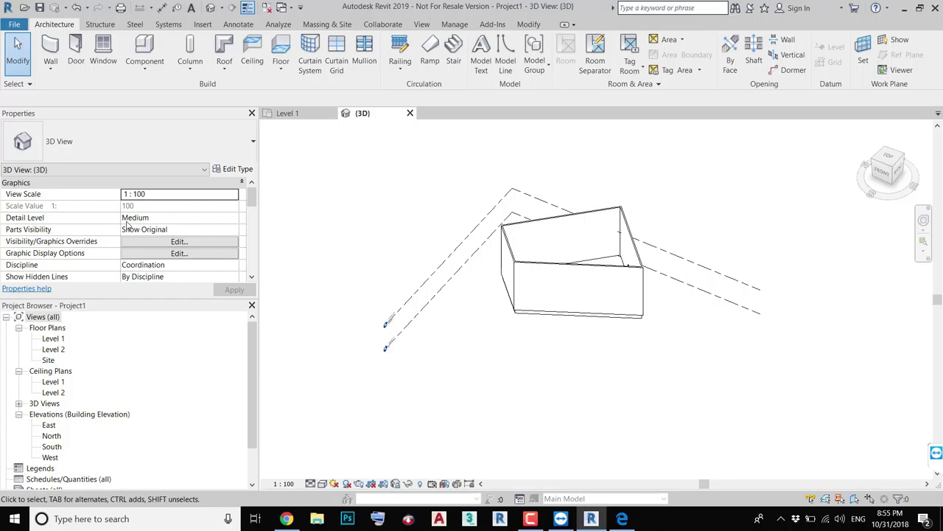
pyautogui.scroll(-3, 188, 252)
pyautogui.scroll(3, 188, 253)
pyautogui.scroll(-5, 188, 253)
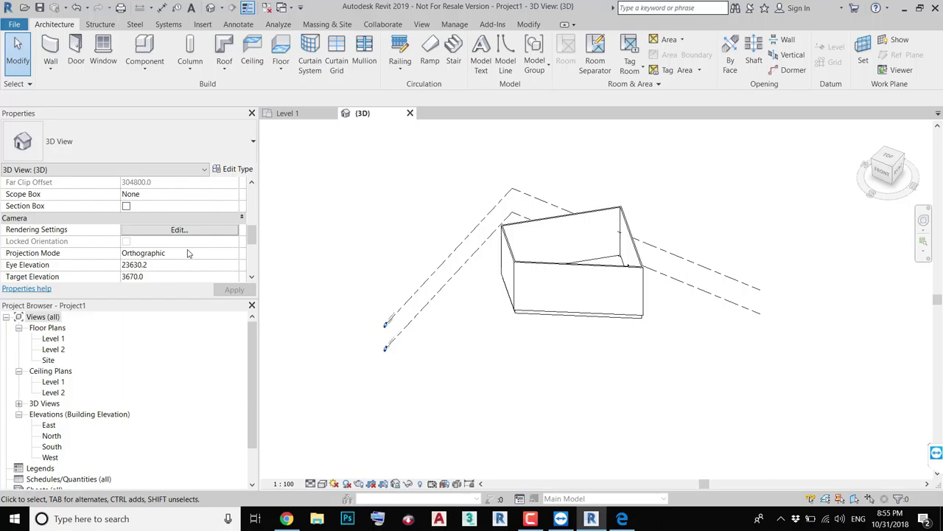
pyautogui.scroll(-2, 188, 253)
pyautogui.scroll(3, 187, 253)
pyautogui.scroll(-5, 188, 253)
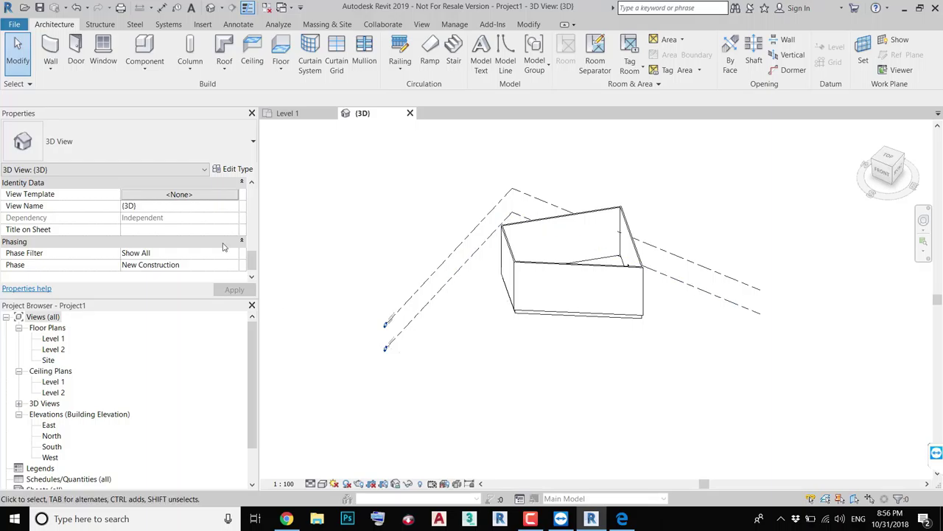
pyautogui.scroll(3, 207, 234)
pyautogui.scroll(3, 206, 234)
pyautogui.scroll(3, 203, 247)
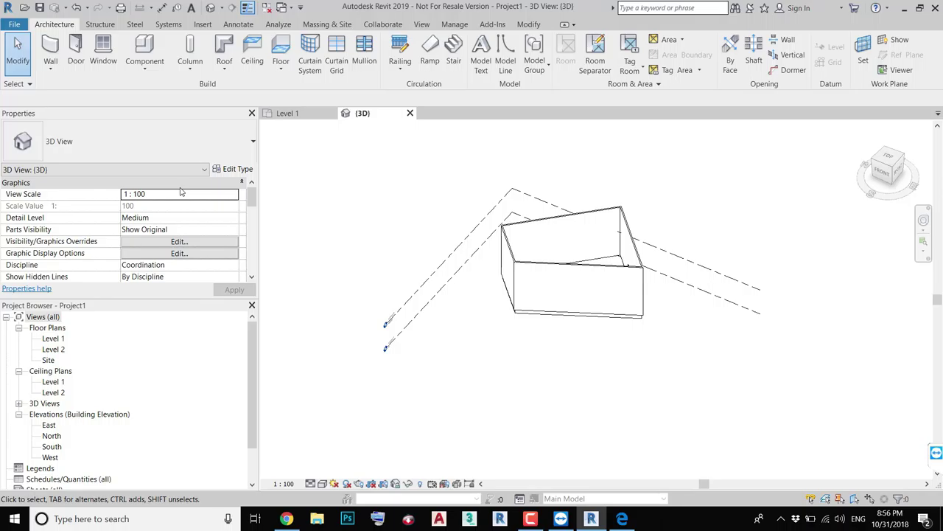
pyautogui.moveTo(516, 306); pyautogui.dragTo(485, 293, button='middle')
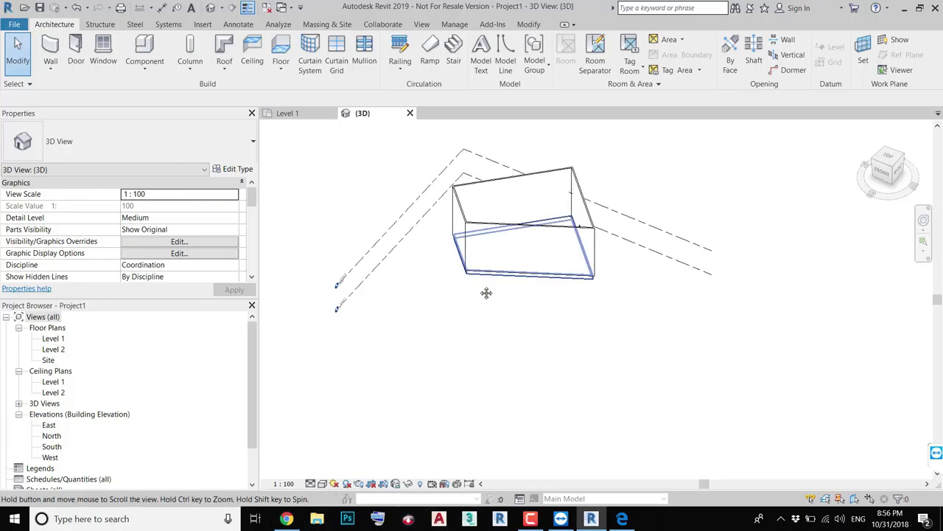
# - Open the Residential building project .rvt file from the Desktop via File > Open > Project
pyautogui.click(14, 25)
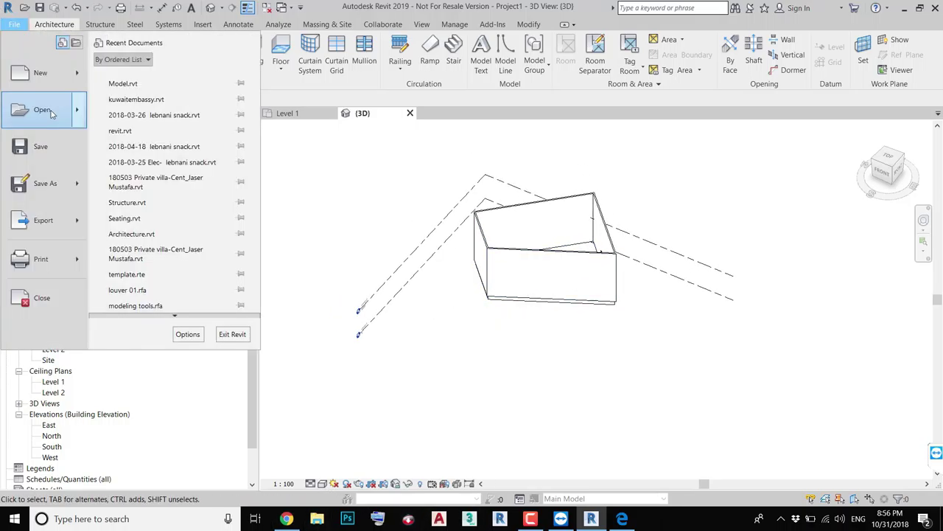
pyautogui.click(44, 110)
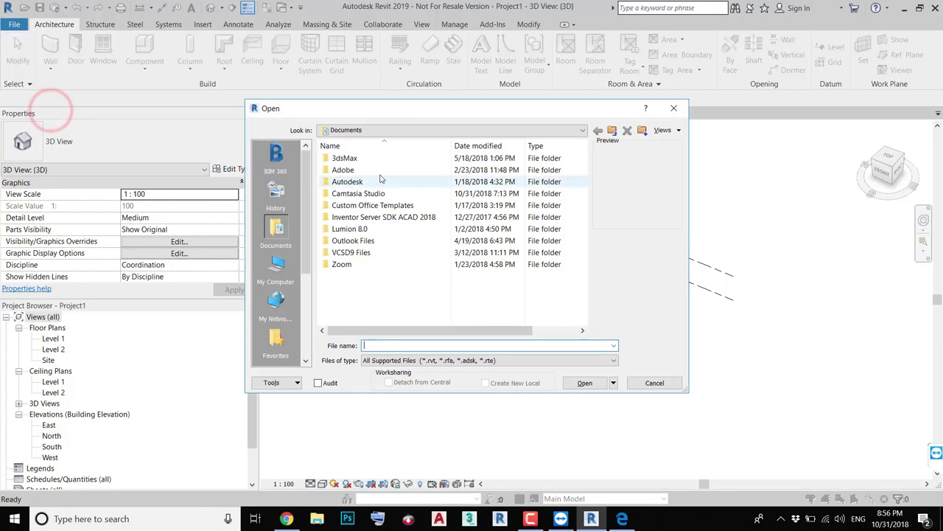
pyautogui.scroll(-2, 277, 295)
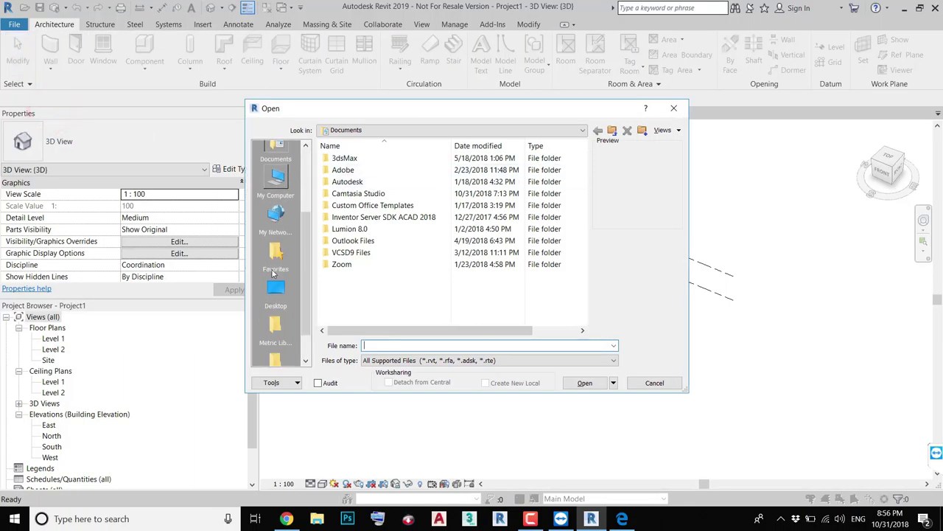
pyautogui.click(275, 230)
pyautogui.scroll(-3, 344, 259)
pyautogui.scroll(-3, 383, 269)
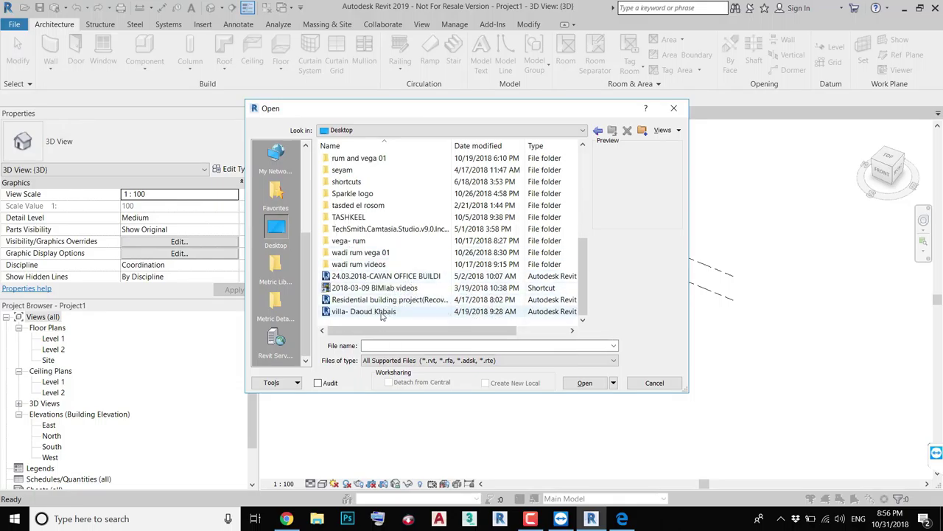
pyautogui.doubleClick(384, 299)
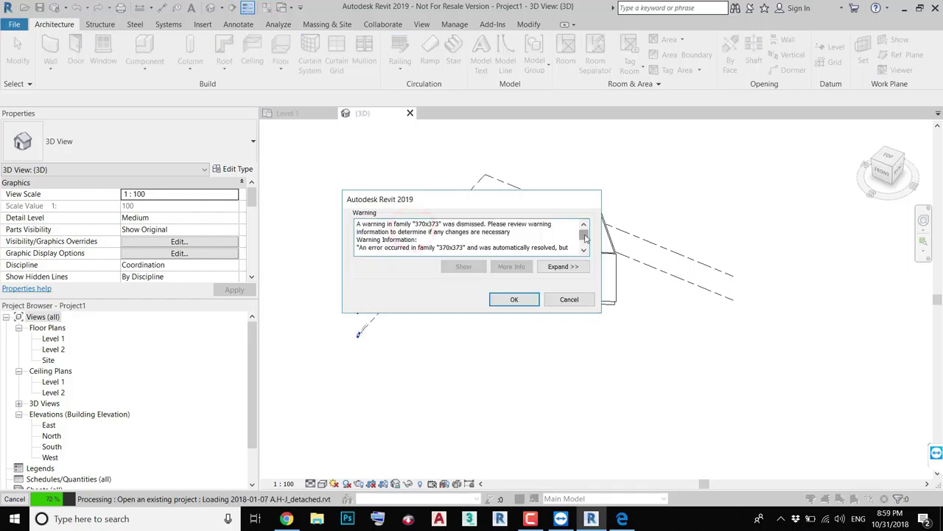
# - Select the 370x373 family text, expand the warning details, move the dialog and select Warning 1
pyautogui.click(585, 236)
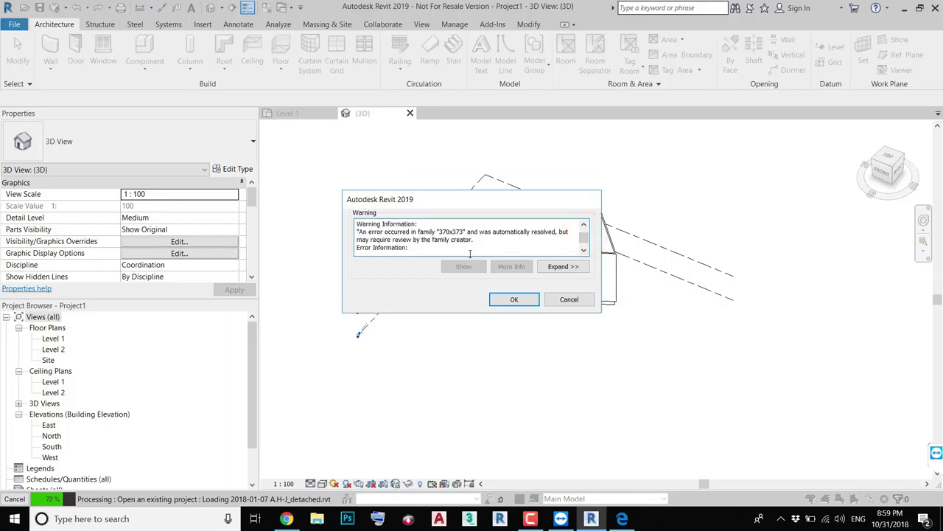
pyautogui.doubleClick(455, 232)
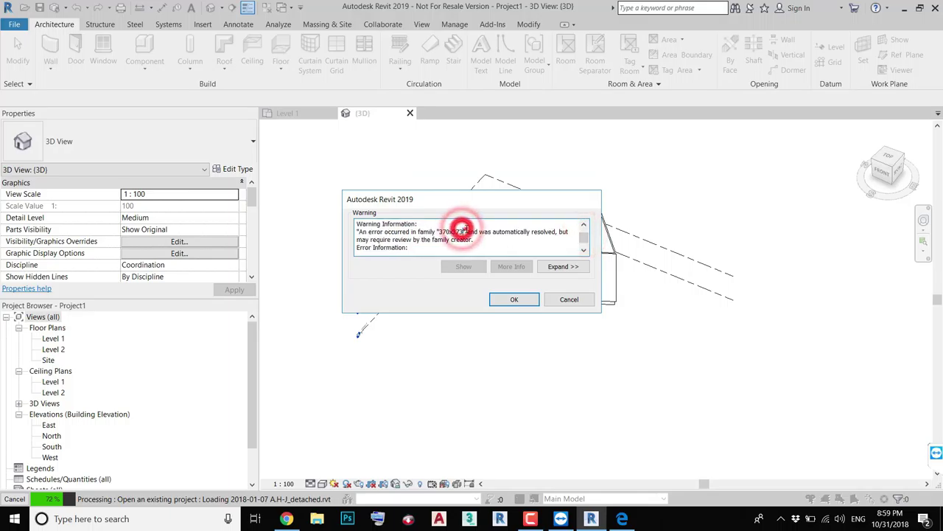
pyautogui.moveTo(471, 231); pyautogui.dragTo(550, 227)
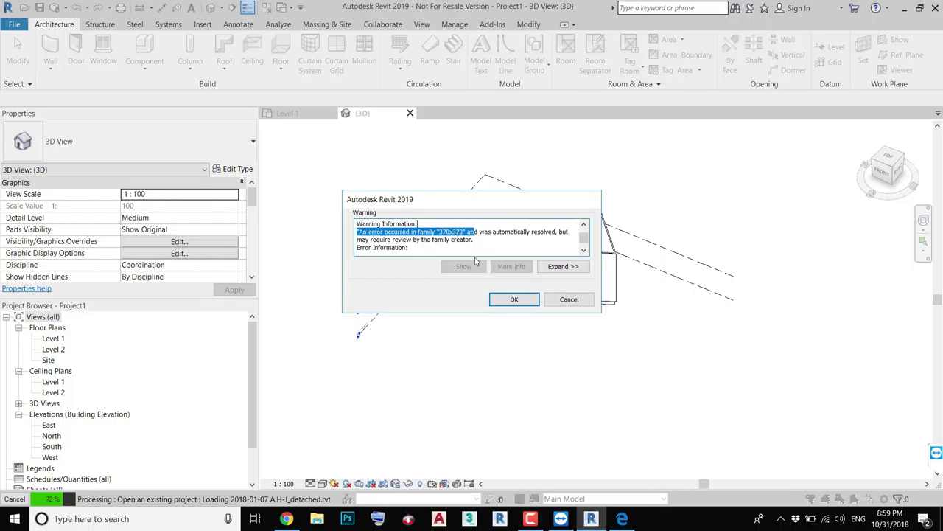
pyautogui.click(558, 266)
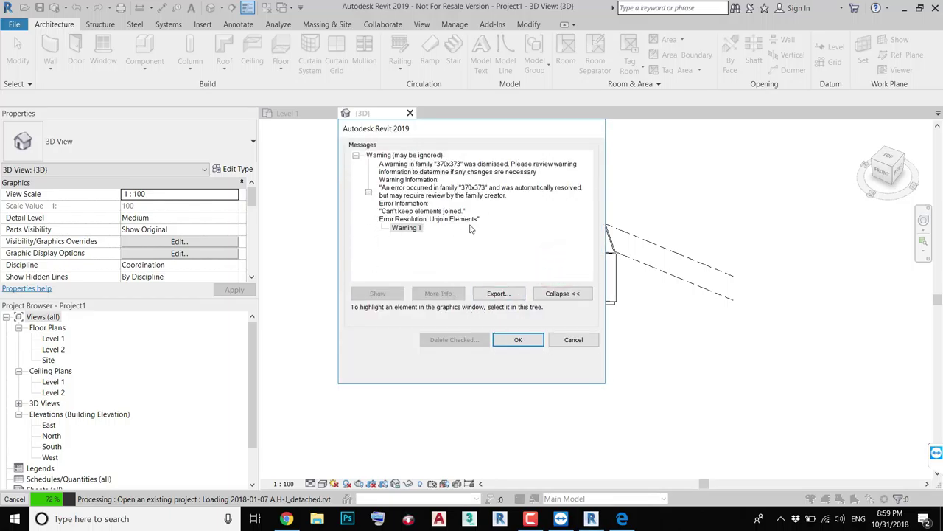
pyautogui.click(434, 128)
pyautogui.moveTo(435, 128); pyautogui.dragTo(534, 143)
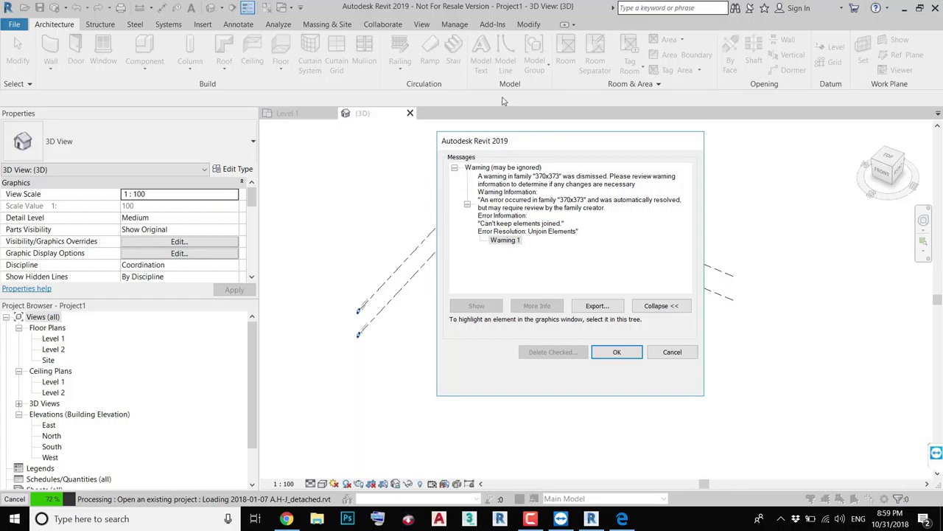
pyautogui.click(506, 240)
# - Dismiss the warning, then open the default 3D view and orbit around the building
pyautogui.press('Return')
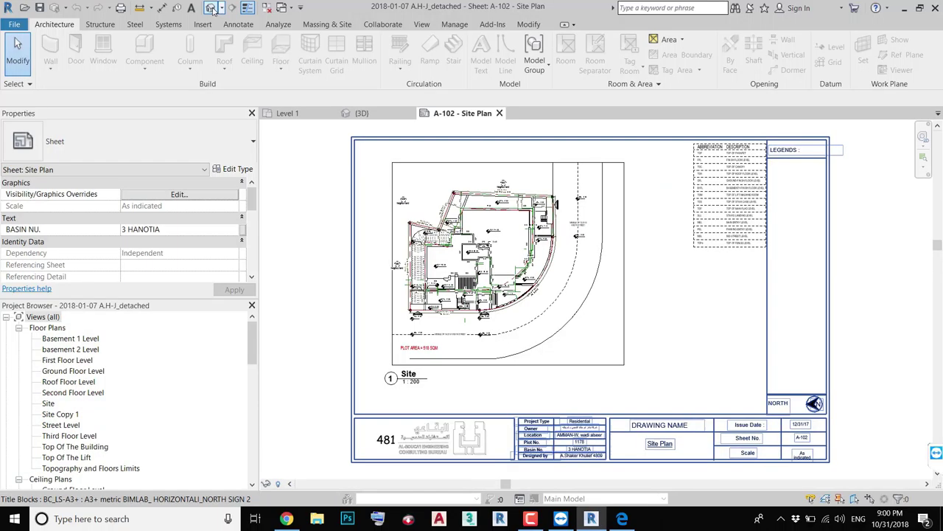
pyautogui.click(210, 7)
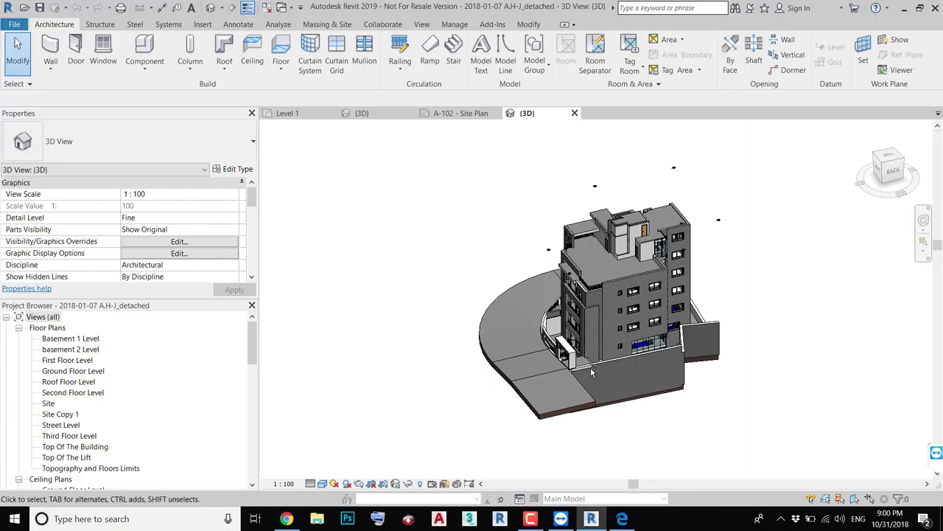
pyautogui.moveTo(591, 367)
pyautogui.keyDown('shift'); pyautogui.mouseDown(button='middle')
pyautogui.moveTo(677, 322)
pyautogui.moveTo(735, 327)
pyautogui.moveTo(467, 243)
pyautogui.mouseUp(button='middle'); pyautogui.keyUp('shift')
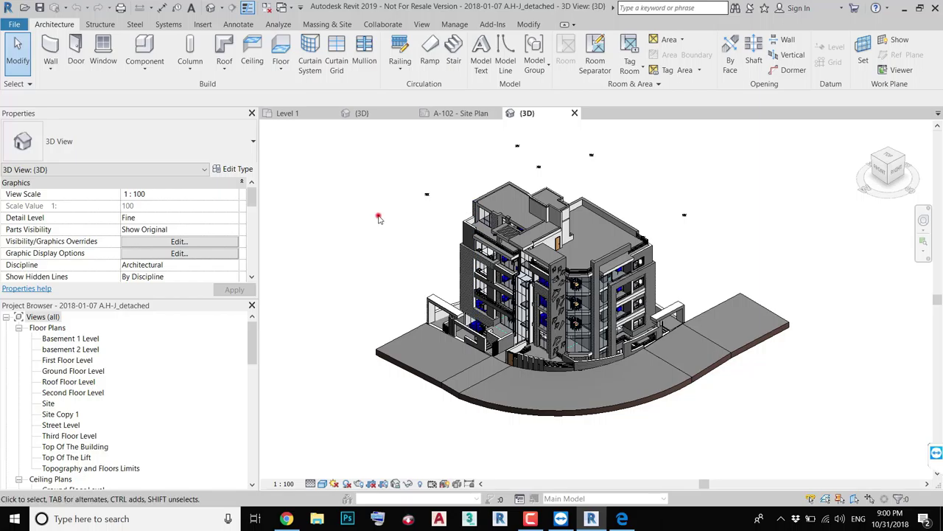
pyautogui.keyDown('shift'); pyautogui.moveTo(369, 277); pyautogui.dragTo(367, 290, button='middle'); pyautogui.keyUp('shift')
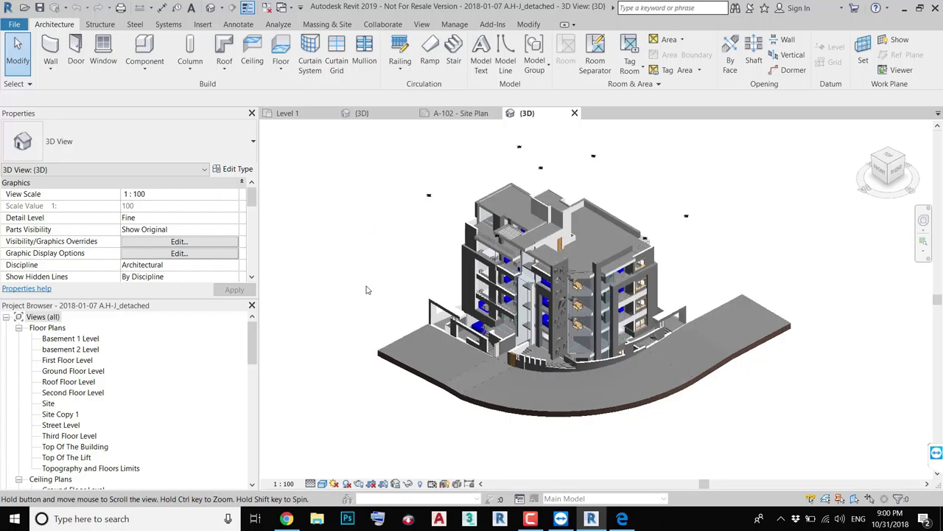
# - Open the Site floor plan, shown at 1 : 200
pyautogui.scroll(-1, 144, 374)
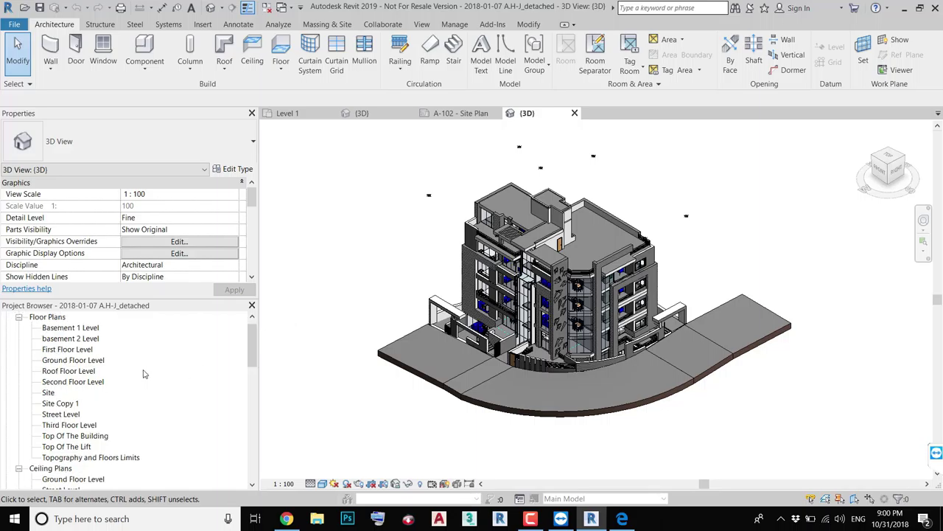
pyautogui.scroll(-2, 144, 375)
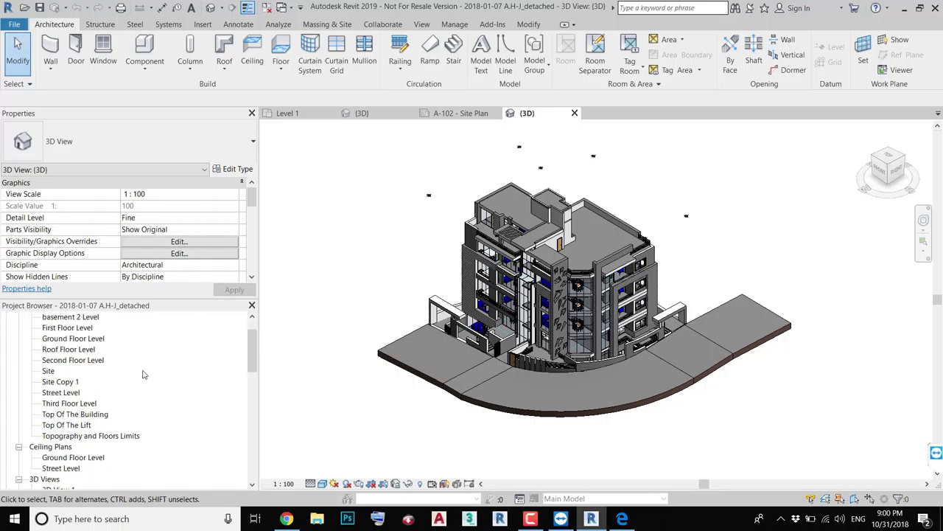
pyautogui.doubleClick(47, 371)
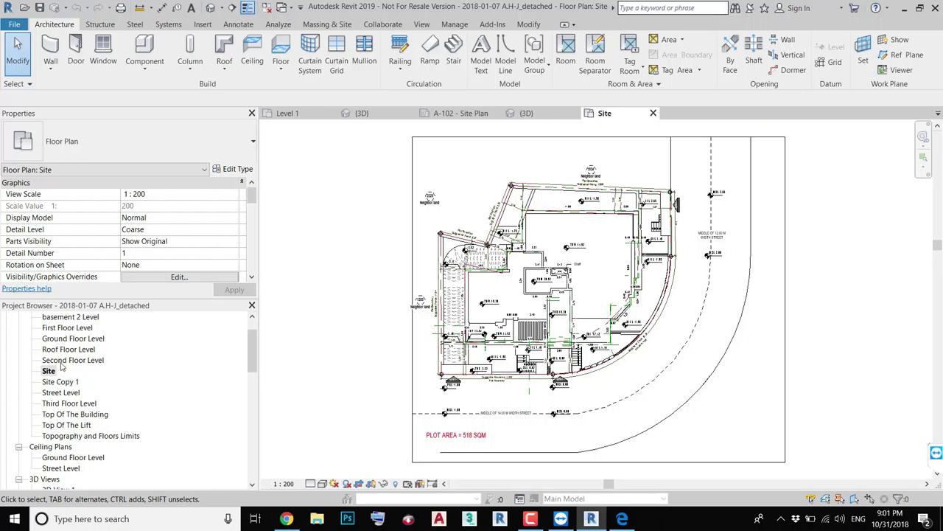
# - Open the Basement 1, basement 2 and Ground Floor Level floor plans
pyautogui.scroll(1, 63, 364)
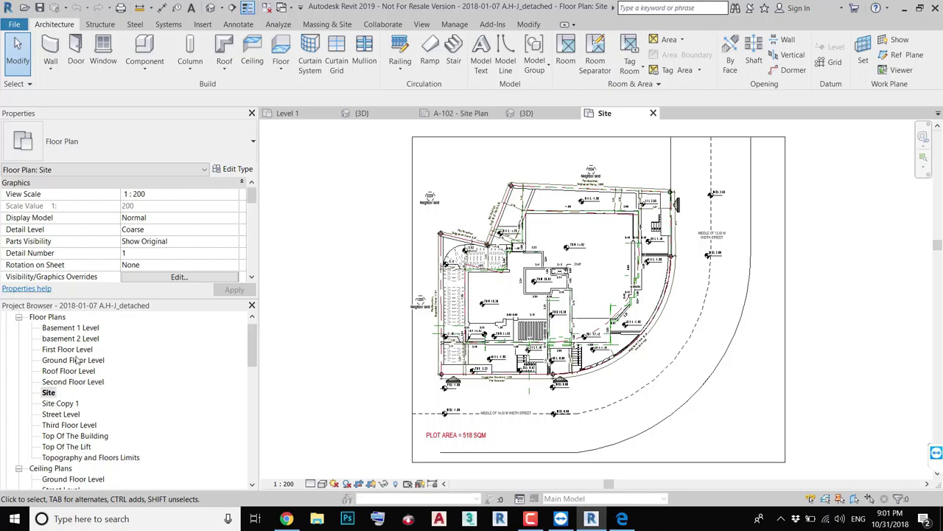
pyautogui.doubleClick(56, 331)
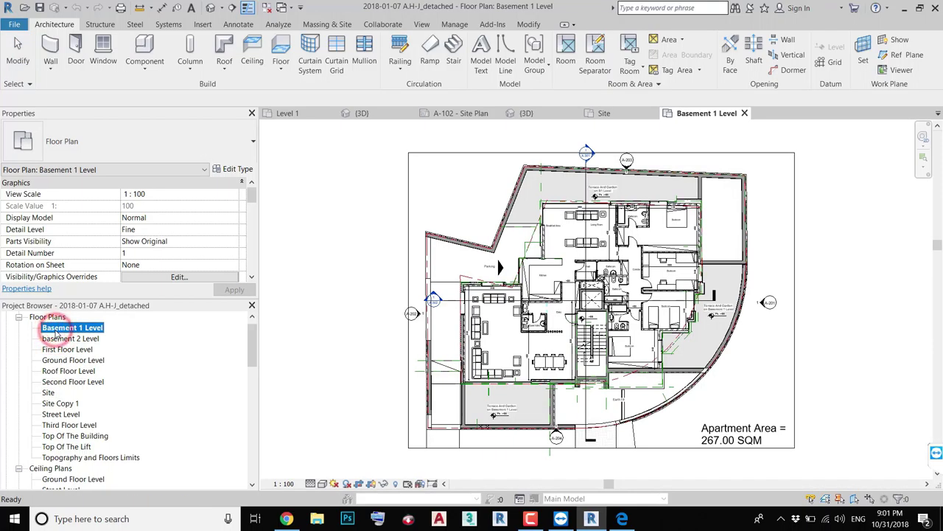
pyautogui.click(64, 331)
pyautogui.doubleClick(73, 339)
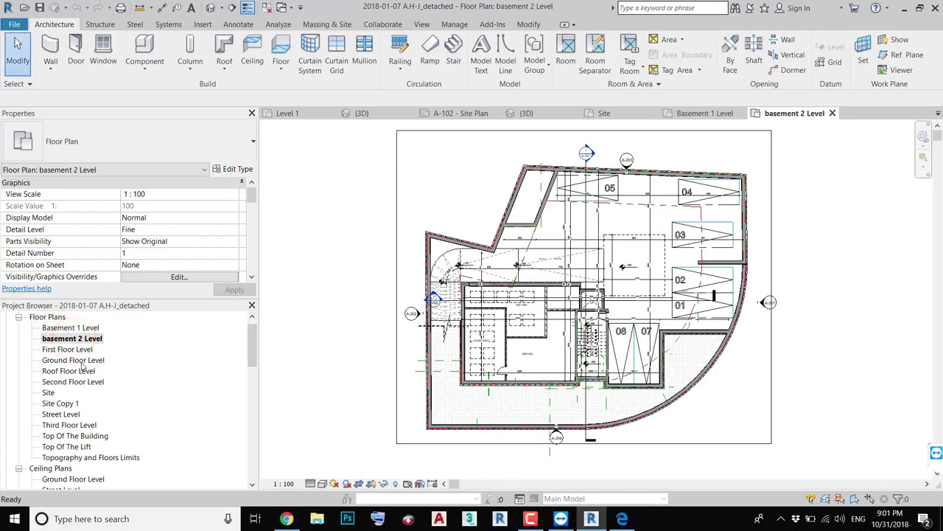
pyautogui.doubleClick(81, 361)
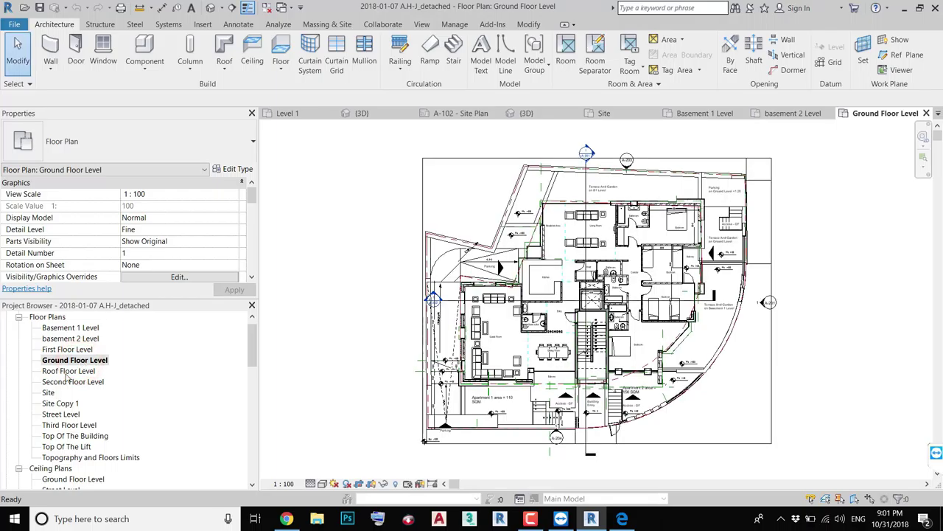
# - Open the East, North and South elevations
pyautogui.scroll(-1, 59, 406)
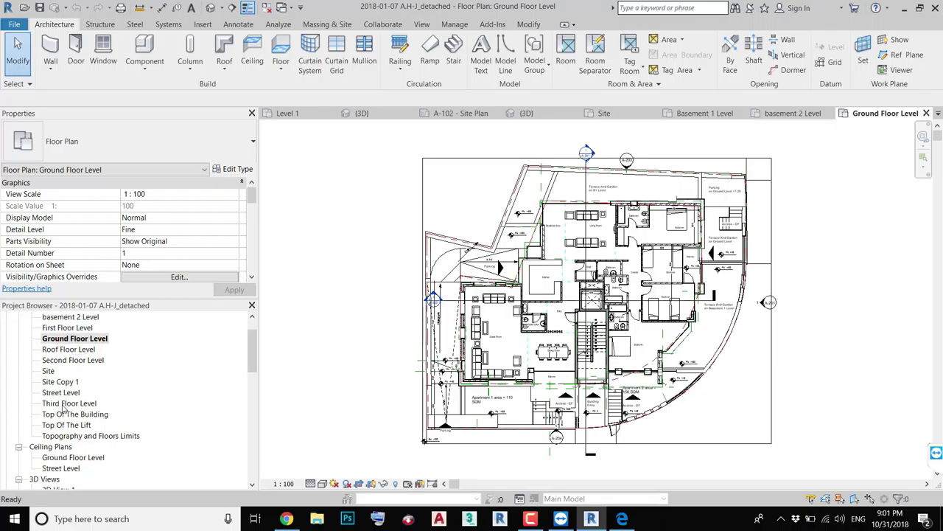
pyautogui.scroll(-2, 65, 407)
pyautogui.scroll(-1, 65, 407)
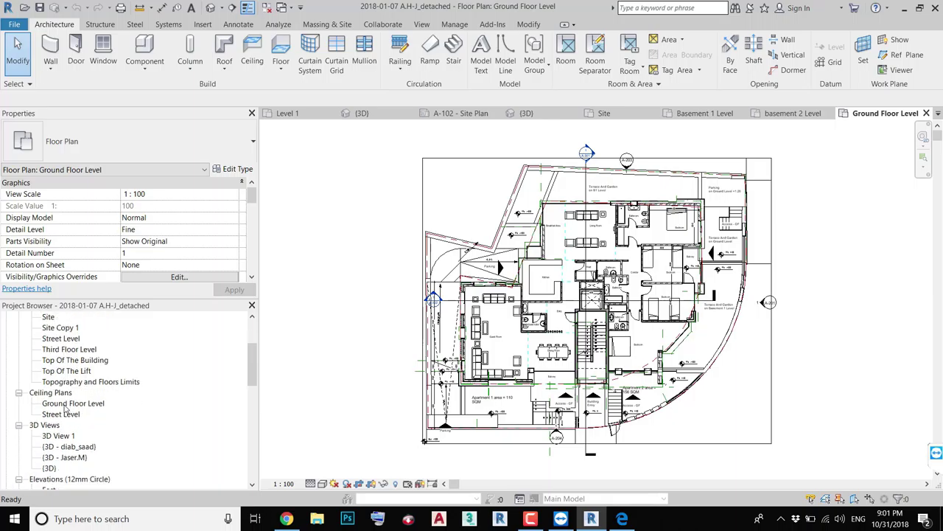
pyautogui.scroll(-2, 65, 407)
pyautogui.scroll(-1, 64, 408)
pyautogui.doubleClick(48, 403)
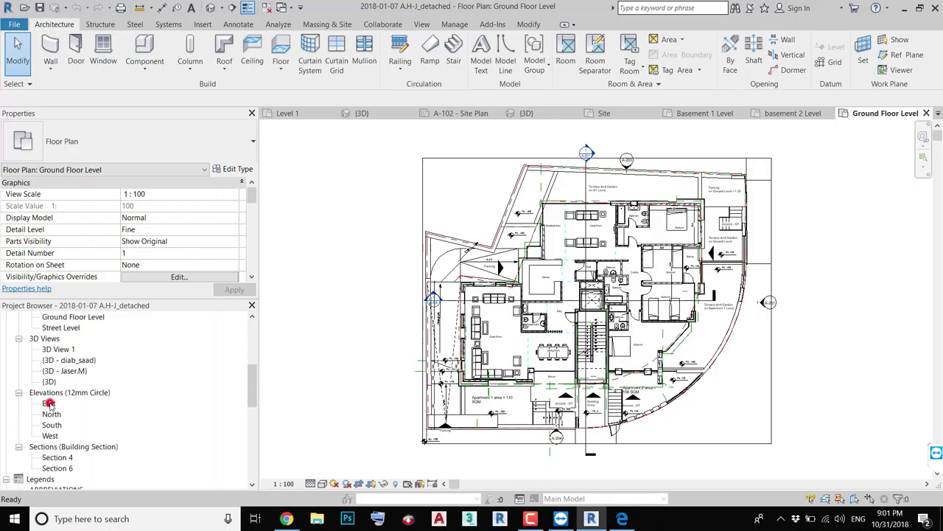
pyautogui.click(51, 414)
pyautogui.doubleClick(51, 414)
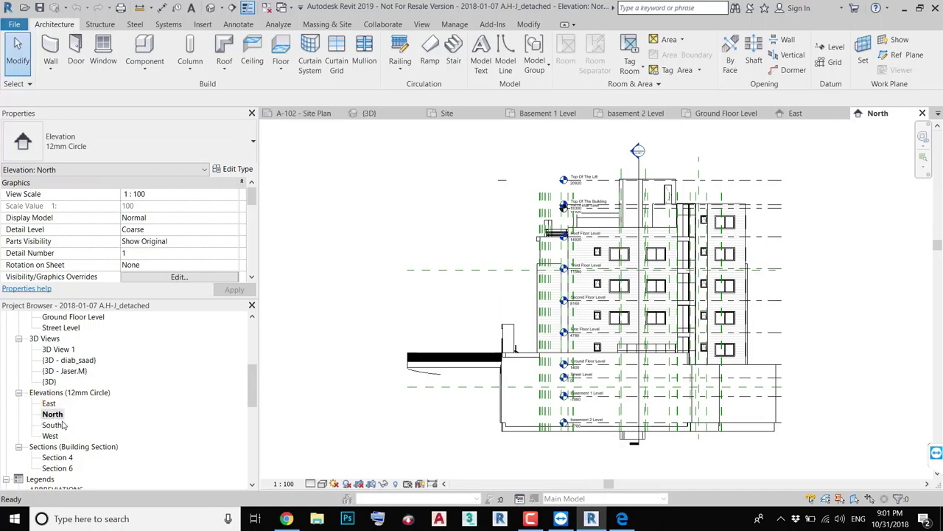
pyautogui.doubleClick(62, 424)
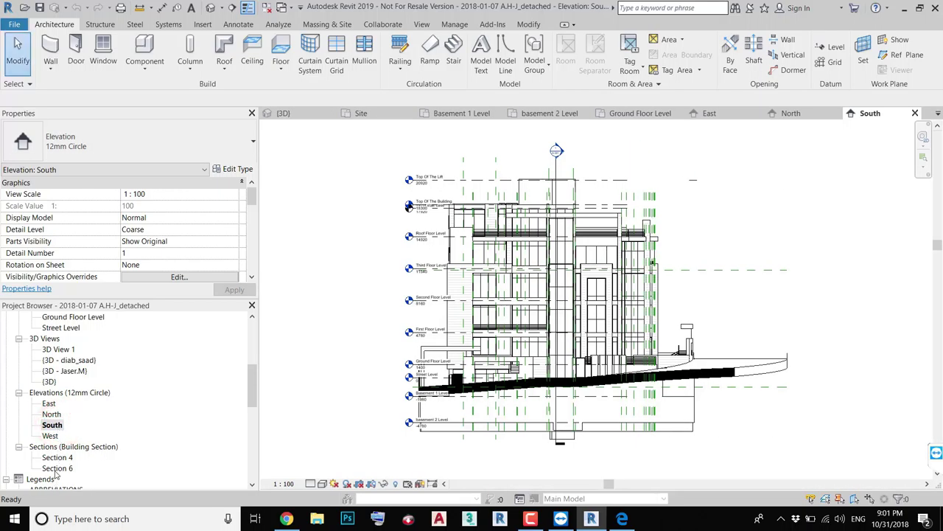
# - Open the Section 4 building section, then return to the default 3D view
pyautogui.scroll(-1, 62, 439)
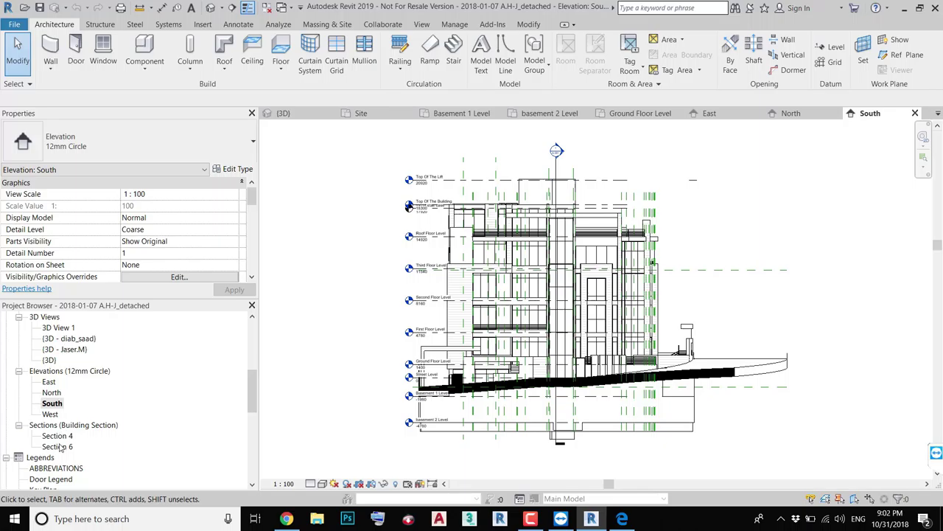
pyautogui.doubleClick(57, 435)
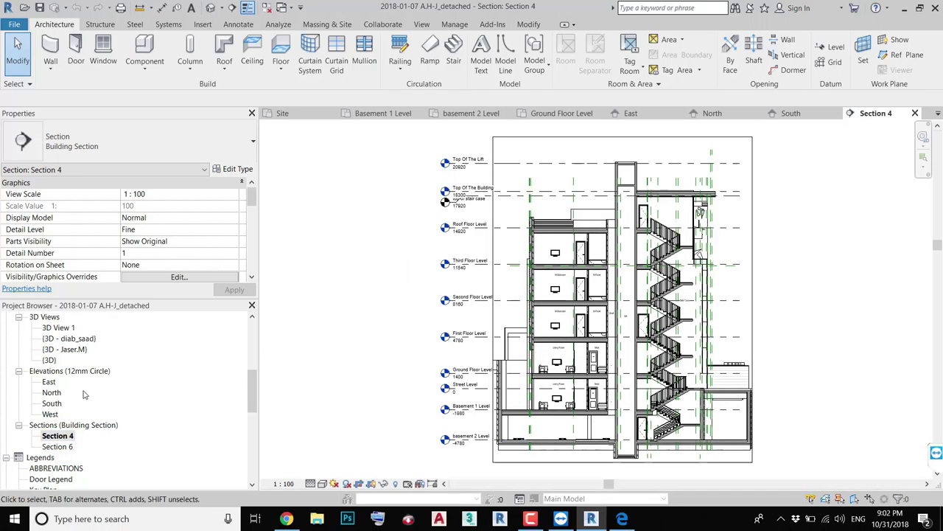
pyautogui.scroll(1, 84, 392)
pyautogui.doubleClick(49, 393)
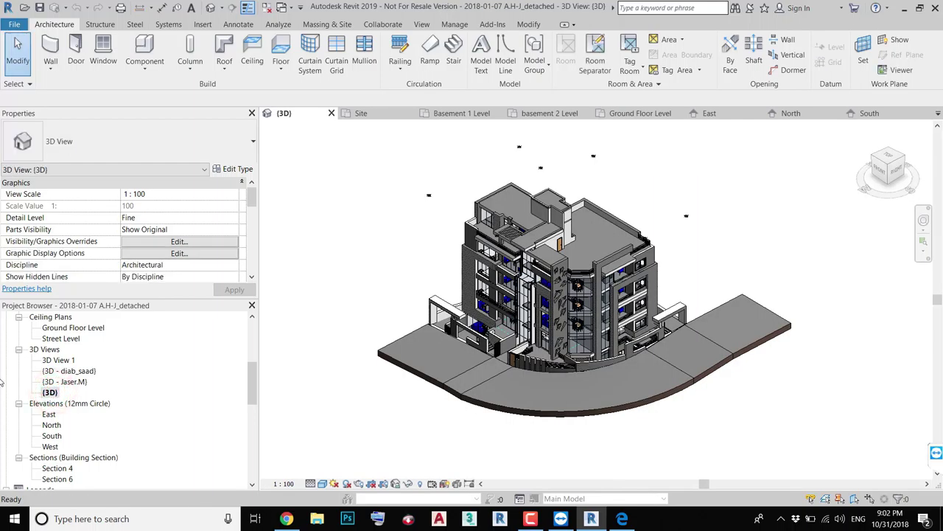
# - Turn on a section box and pull its side and top inward to expose interior floors
pyautogui.scroll(-3, 140, 273)
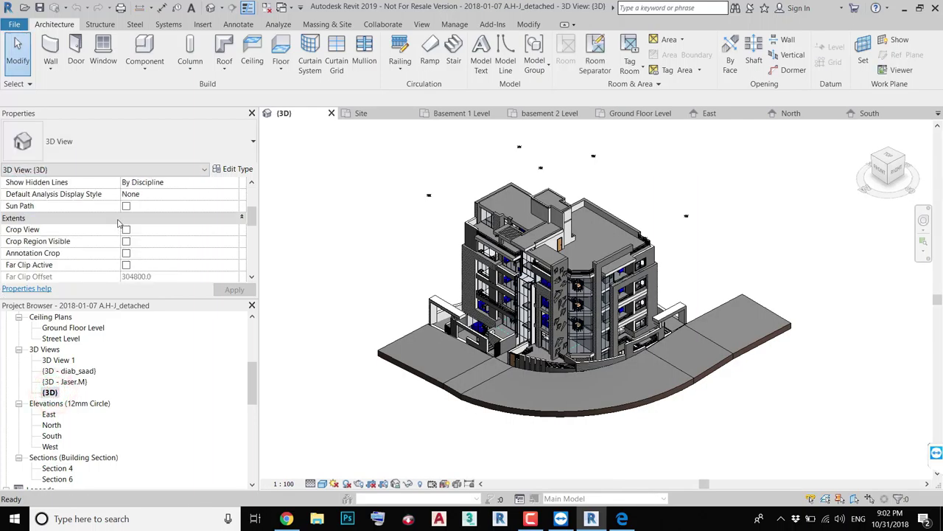
pyautogui.scroll(-1, 124, 243)
pyautogui.click(127, 265)
pyautogui.click(425, 240)
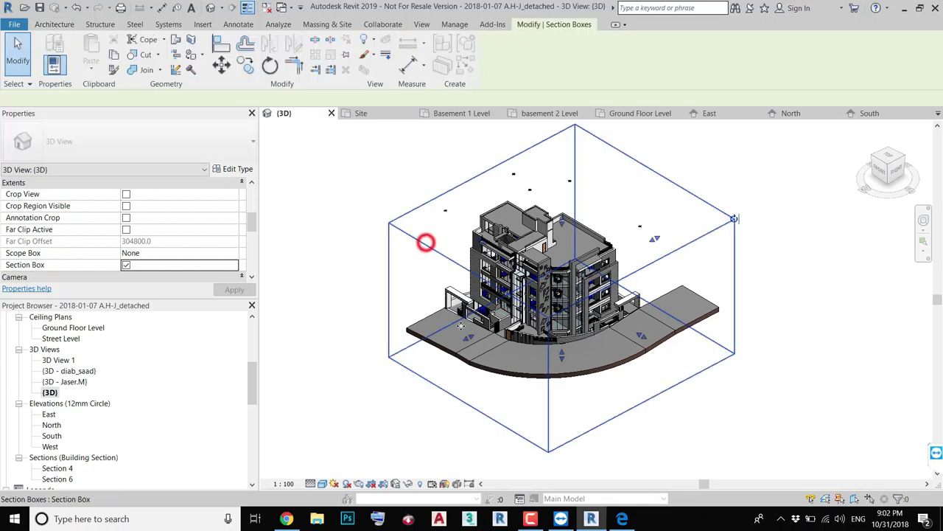
pyautogui.moveTo(467, 339); pyautogui.dragTo(536, 306)
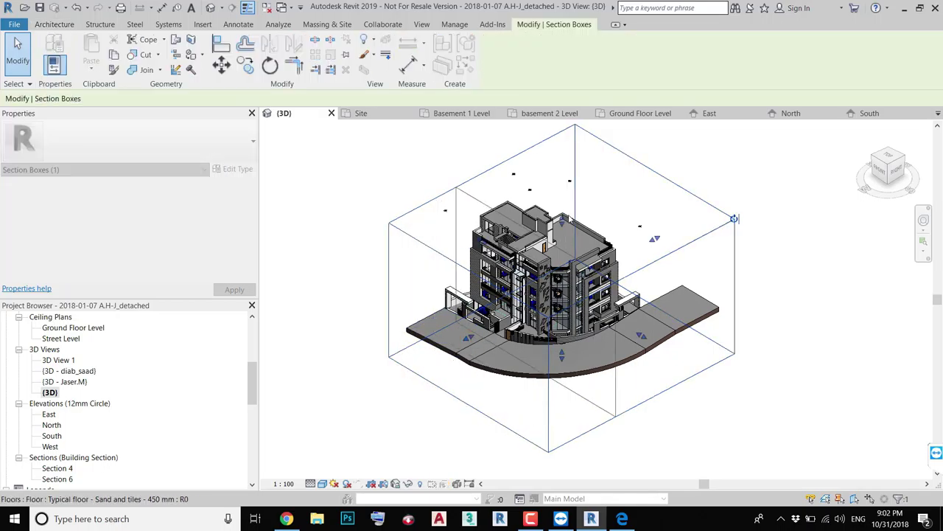
pyautogui.moveTo(594, 205)
pyautogui.mouseDown()
pyautogui.moveTo(645, 348)
pyautogui.moveTo(675, 351)
pyautogui.mouseUp()
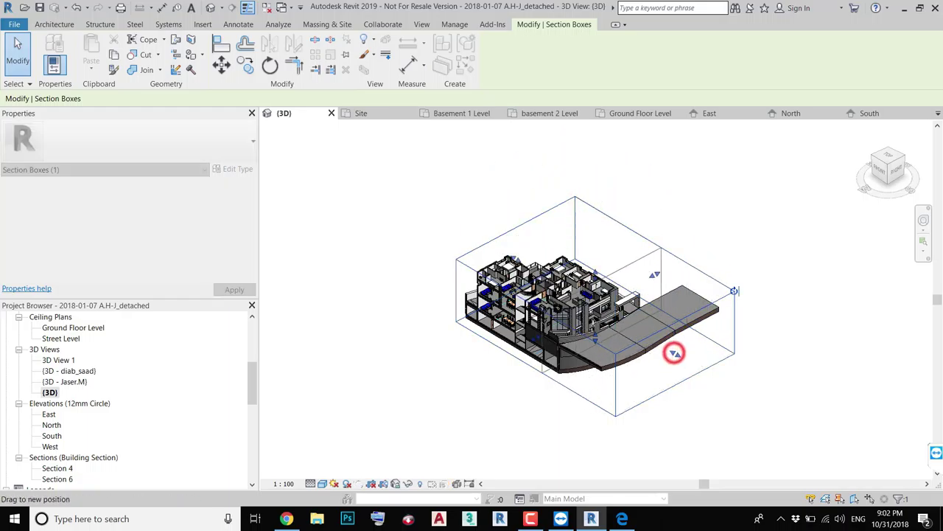
# - Orbit the cut model, stretch the section box outward and zoom onto the stair and lounge area
pyautogui.scroll(3, 675, 355)
pyautogui.scroll(2, 530, 301)
pyautogui.scroll(-2, 531, 301)
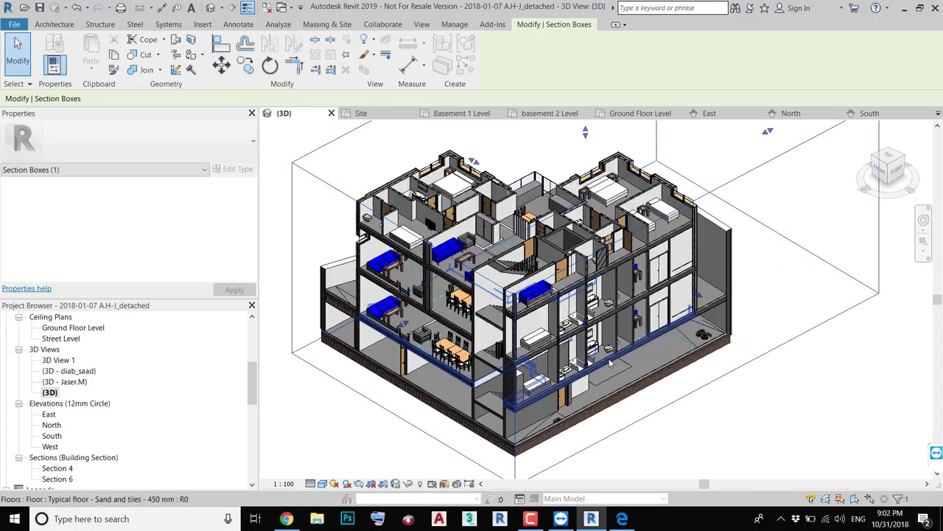
pyautogui.keyDown('shift'); pyautogui.moveTo(561, 354); pyautogui.dragTo(447, 272, button='middle'); pyautogui.keyUp('shift')
pyautogui.keyDown('shift'); pyautogui.moveTo(564, 353); pyautogui.dragTo(575, 351, button='middle'); pyautogui.keyUp('shift')
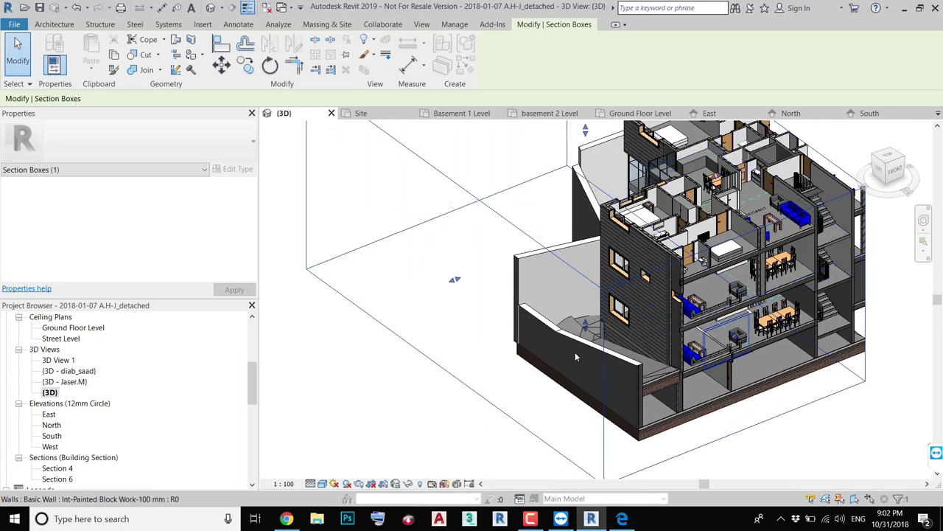
pyautogui.scroll(-2, 560, 428)
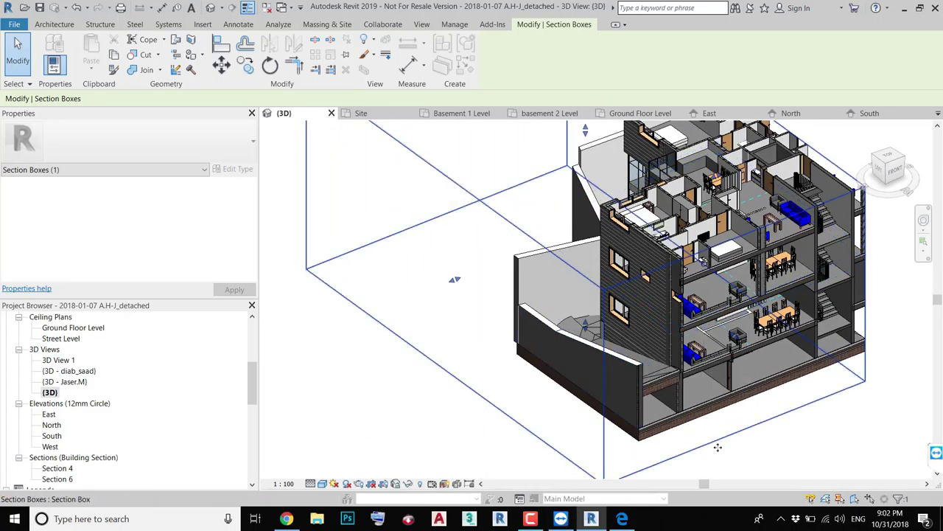
pyautogui.moveTo(568, 421)
pyautogui.keyDown('shift'); pyautogui.mouseDown(button='middle')
pyautogui.moveTo(520, 388)
pyautogui.moveTo(618, 175)
pyautogui.mouseUp(button='middle'); pyautogui.keyUp('shift')
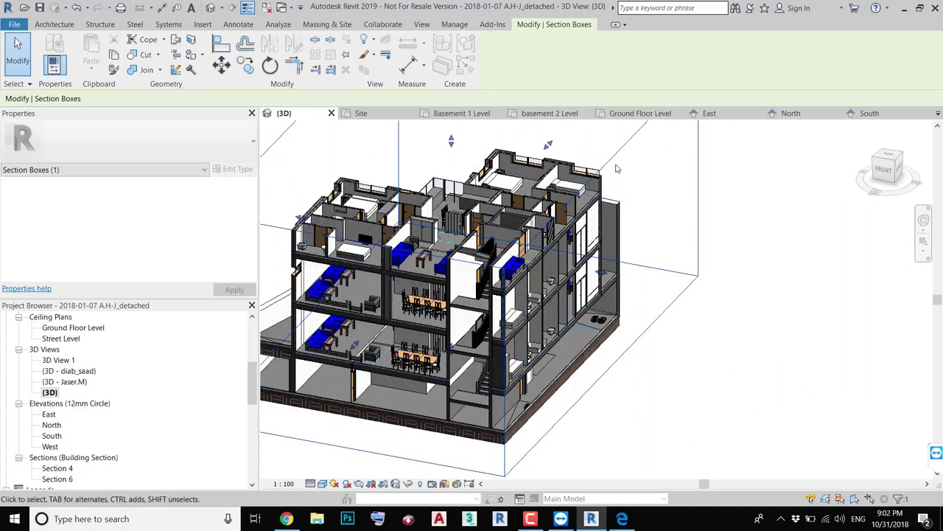
pyautogui.moveTo(617, 155)
pyautogui.mouseDown()
pyautogui.moveTo(600, 279)
pyautogui.moveTo(571, 265)
pyautogui.mouseUp()
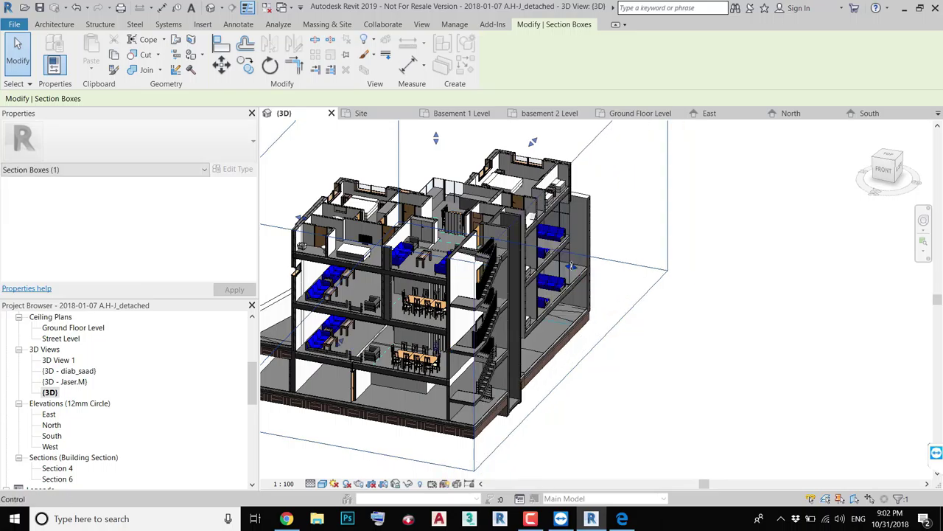
pyautogui.scroll(2, 571, 265)
pyautogui.scroll(2, 516, 273)
pyautogui.scroll(2, 442, 284)
pyautogui.scroll(2, 379, 293)
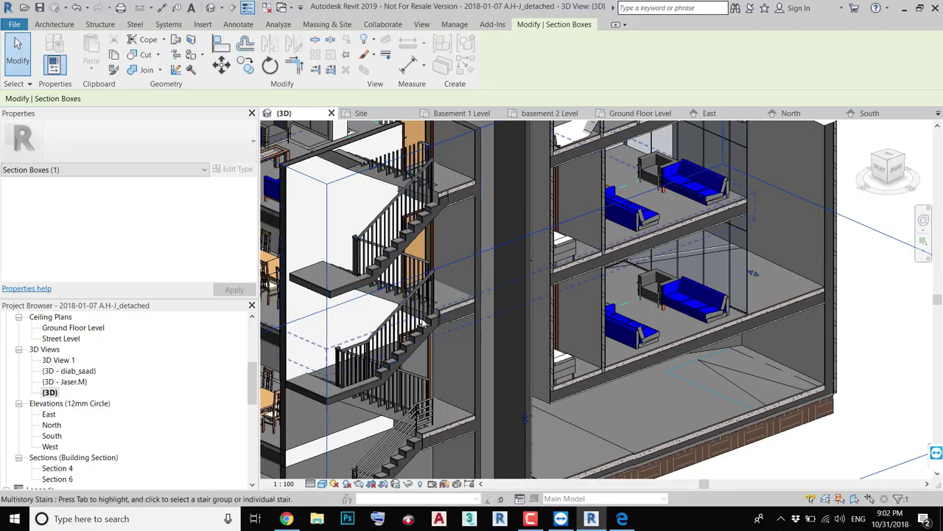
# - Select the upper blue sofa, then the Typical floor - Sand and tiles - 450 mm slab
pyautogui.click(632, 214)
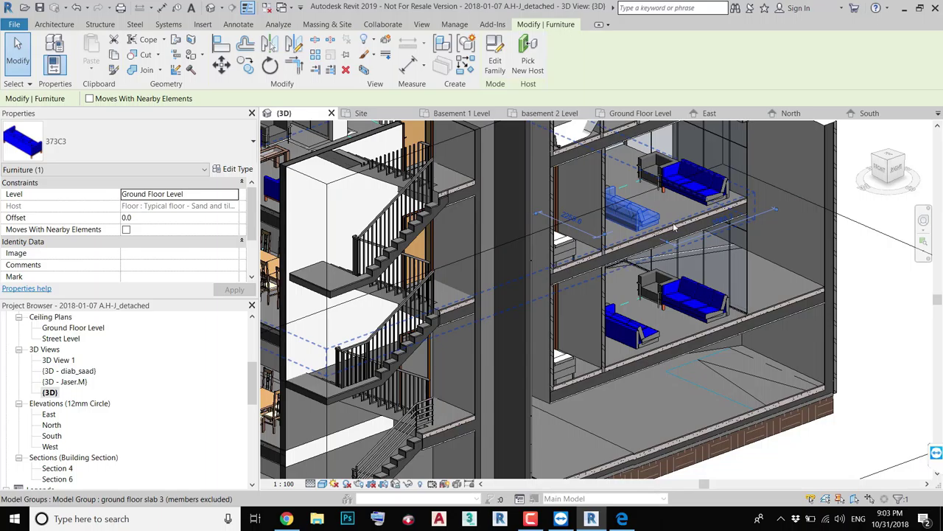
pyautogui.click(679, 339)
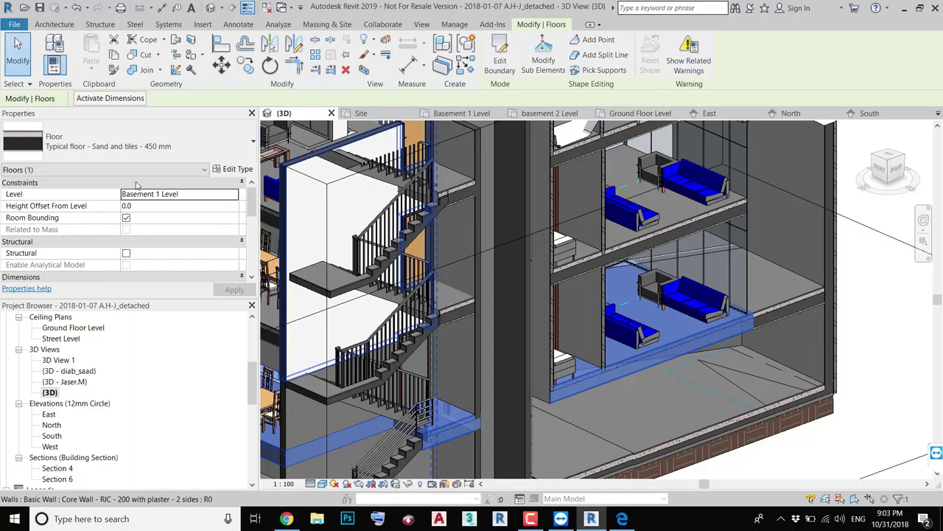
pyautogui.click(225, 171)
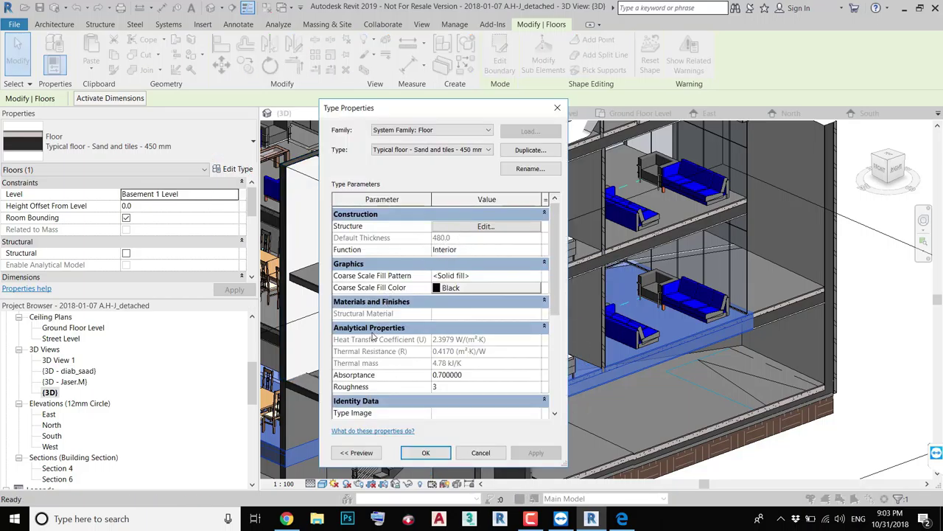
pyautogui.moveTo(421, 305)
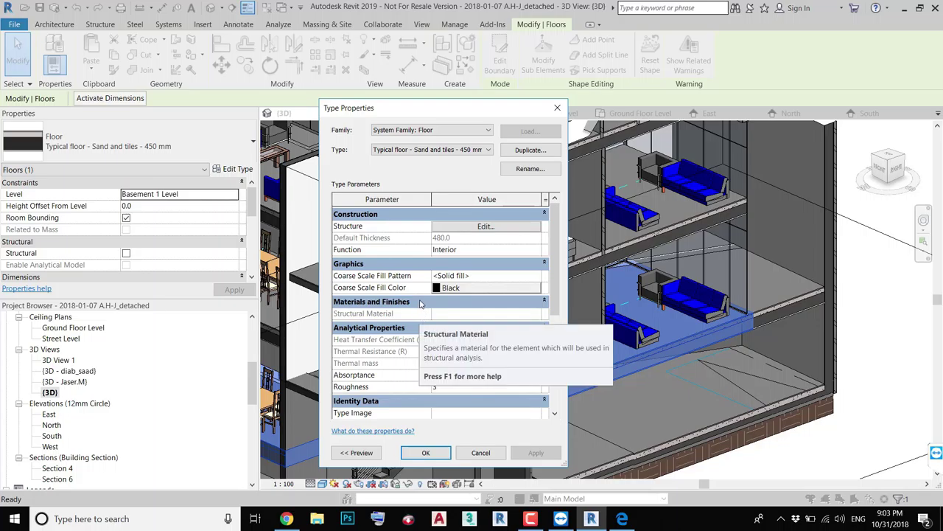
pyautogui.click(485, 227)
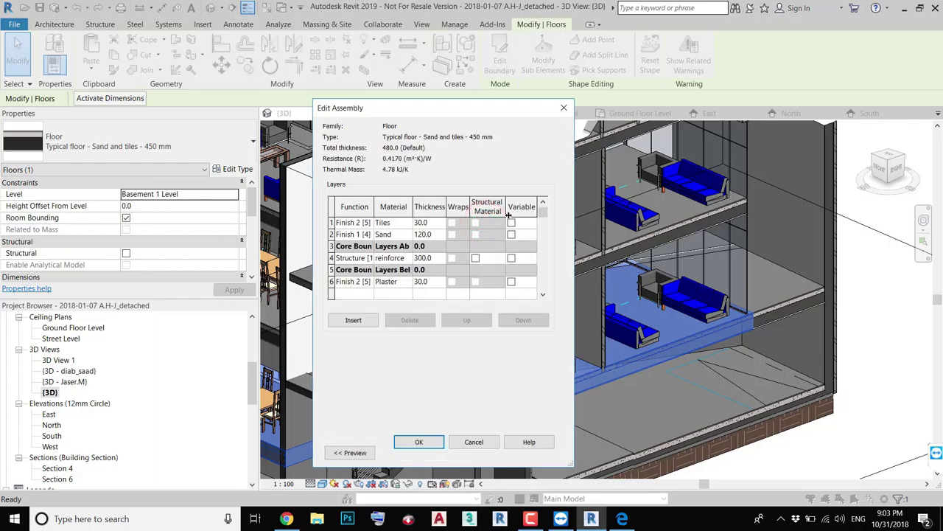
pyautogui.click(420, 441)
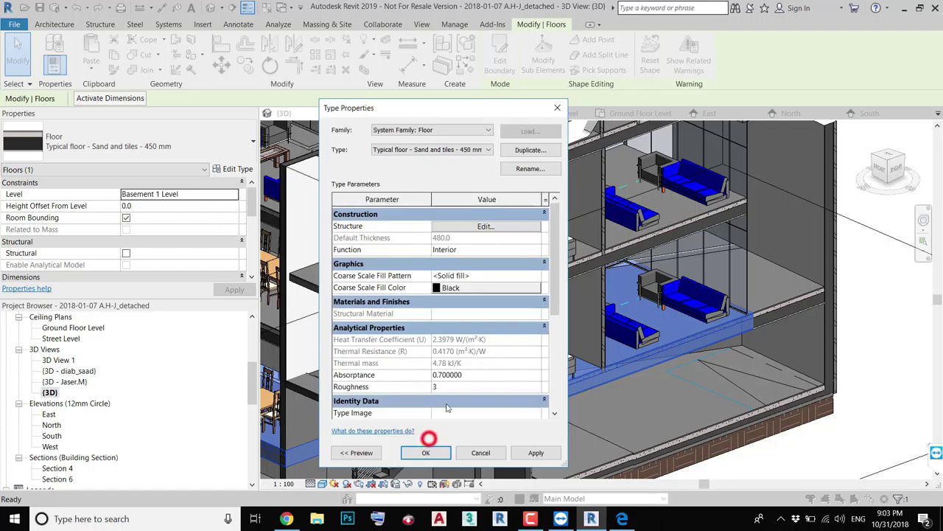
pyautogui.click(428, 452)
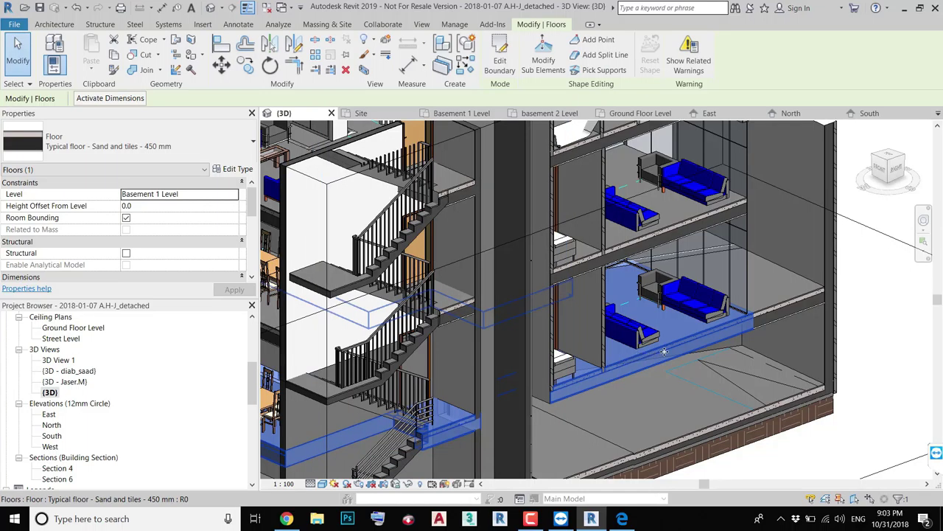
pyautogui.scroll(2, 679, 347)
# - Zoom in and orbit around the lounge floor slab, then zoom back out
pyautogui.scroll(2, 678, 343)
pyautogui.scroll(2, 677, 335)
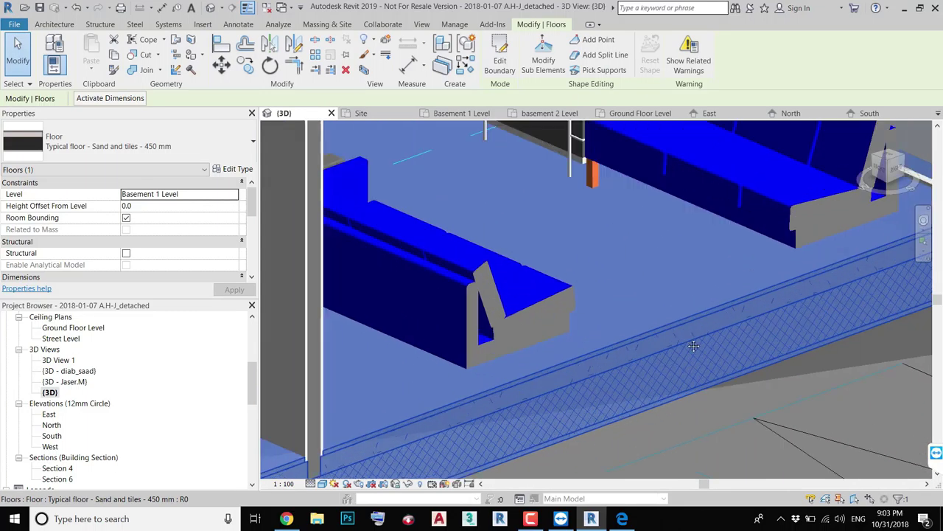
pyautogui.scroll(2, 676, 323)
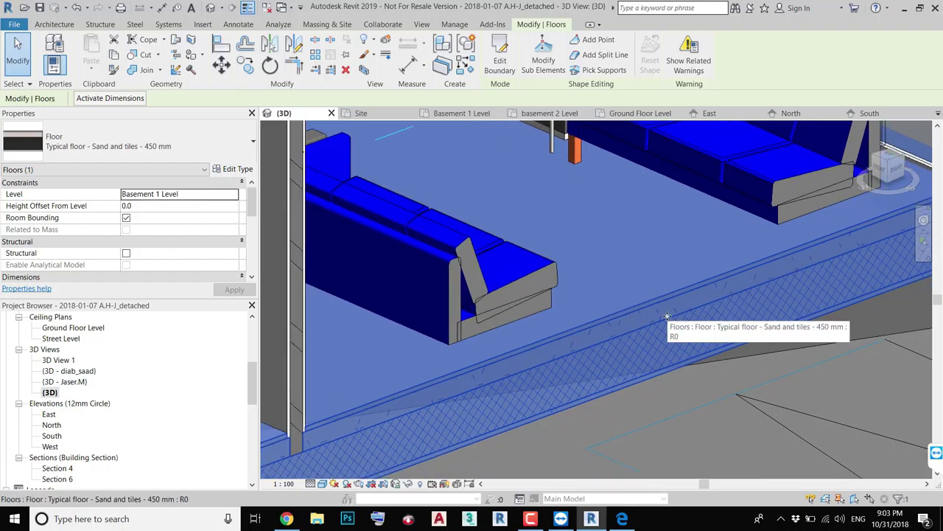
pyautogui.moveTo(667, 317)
pyautogui.keyDown('shift'); pyautogui.mouseDown(button='middle')
pyautogui.moveTo(480, 350)
pyautogui.moveTo(603, 287)
pyautogui.moveTo(704, 271)
pyautogui.moveTo(649, 295)
pyautogui.moveTo(579, 273)
pyautogui.moveTo(602, 322)
pyautogui.moveTo(653, 359)
pyautogui.moveTo(499, 354)
pyautogui.mouseUp(button='middle'); pyautogui.keyUp('shift')
pyautogui.scroll(-2, 575, 309)
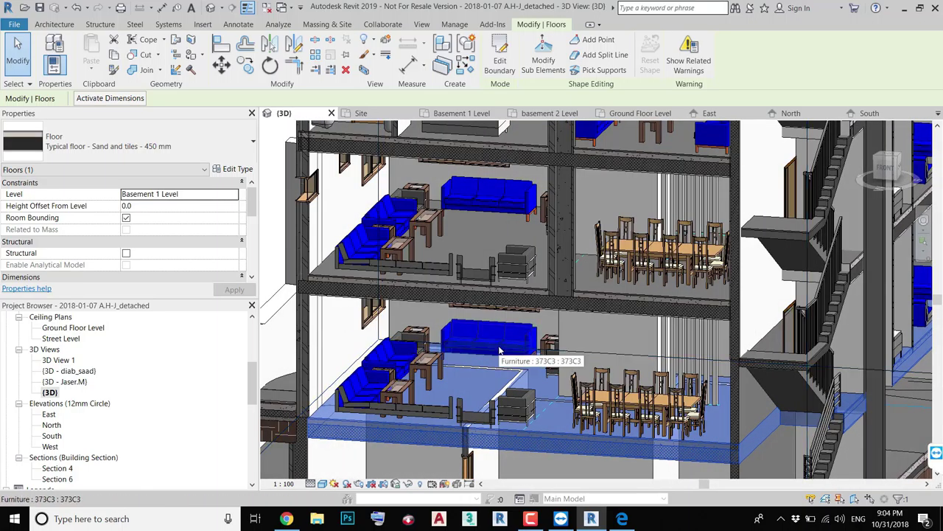
pyautogui.scroll(-5, 74, 391)
# - Tile all open views with WT, then close the A-102 sheet and Project1 without saving
pyautogui.press('w')
pyautogui.press('t')
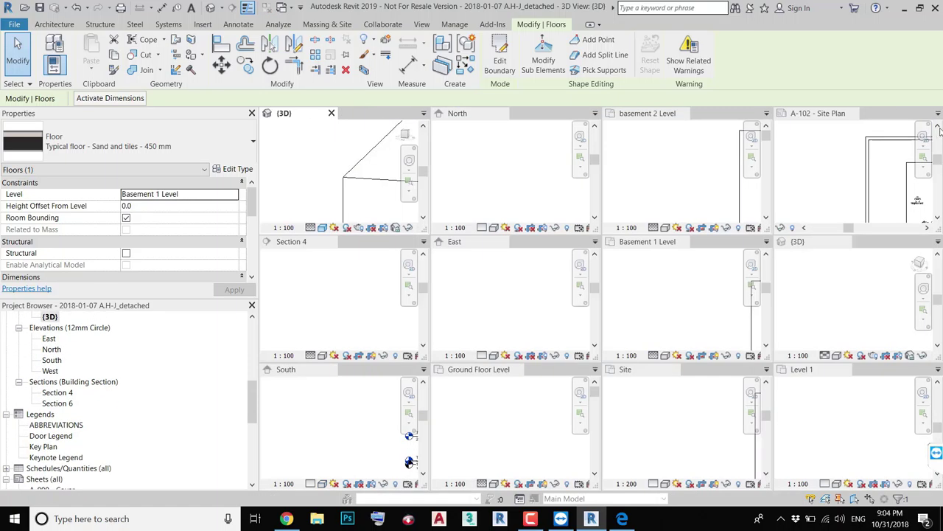
pyautogui.click(851, 115)
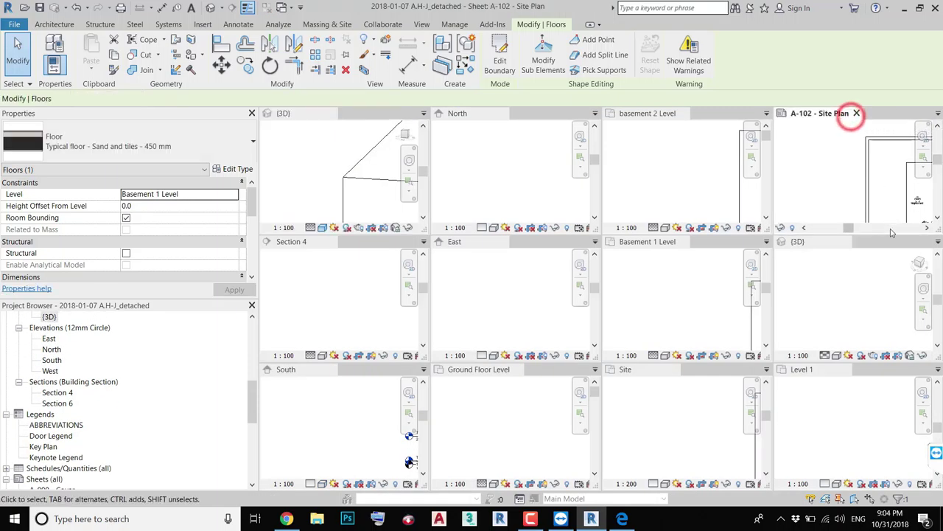
pyautogui.click(856, 113)
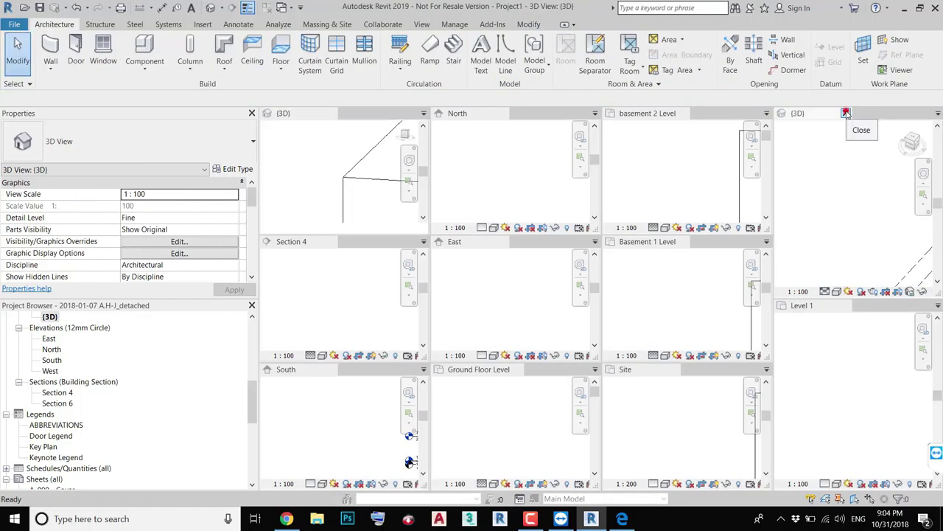
pyautogui.click(846, 112)
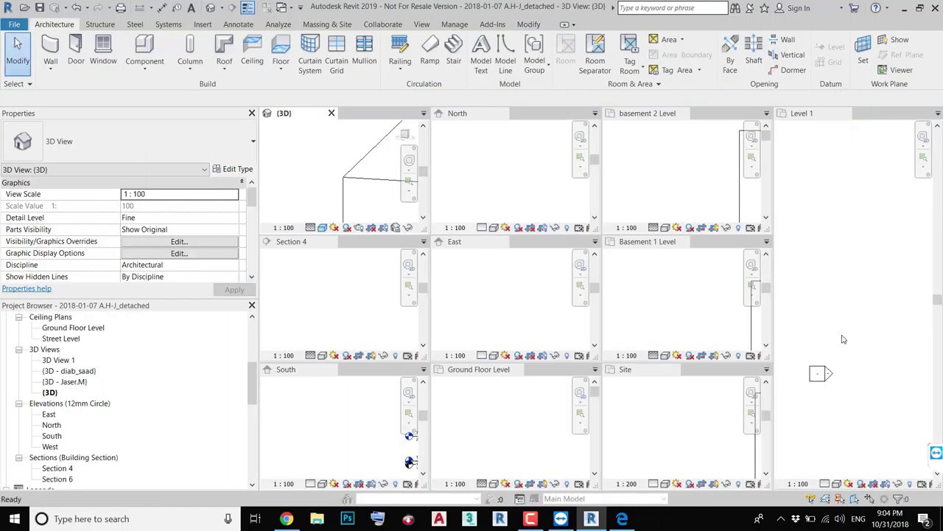
pyautogui.click(846, 113)
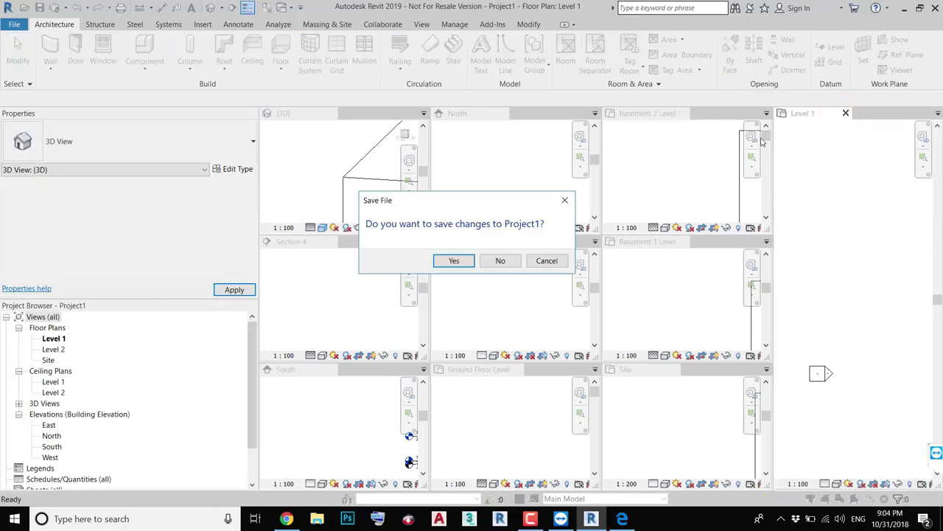
pyautogui.click(506, 259)
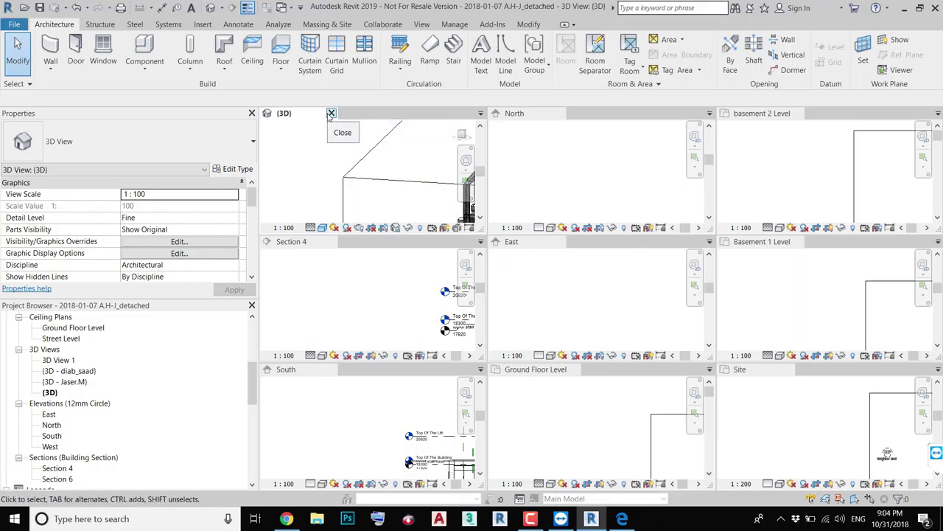
# - Make the 3D view, then the North elevation, the active tiled view
pyautogui.click(319, 115)
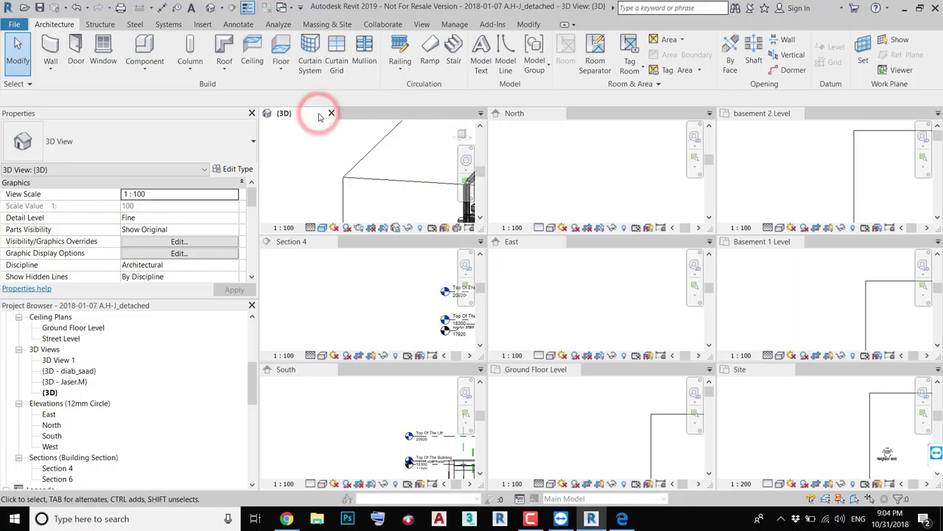
pyautogui.click(391, 153)
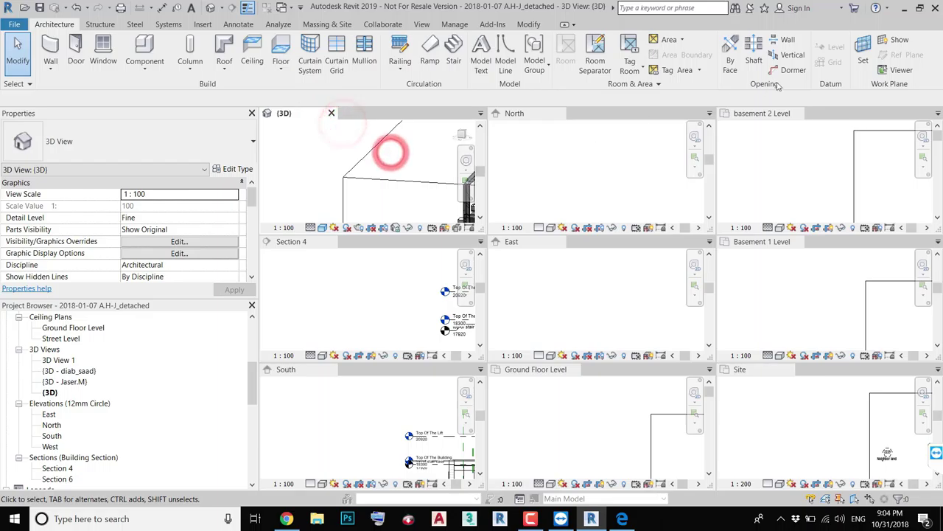
pyautogui.click(651, 216)
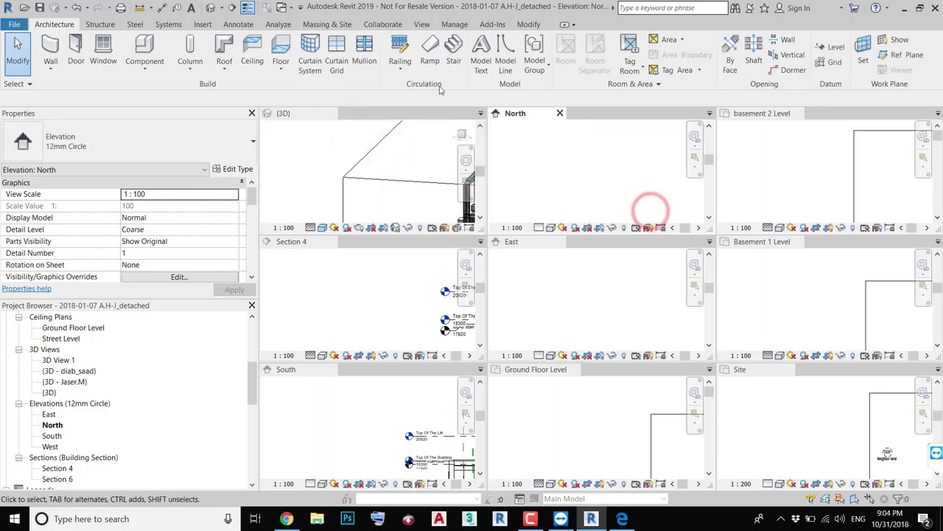
pyautogui.click(421, 23)
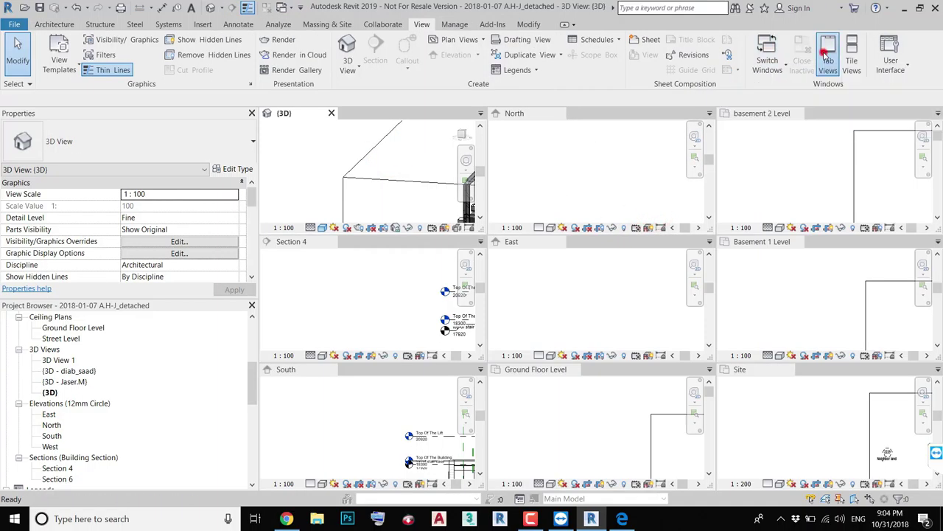
# - Close all inactive views, then open Ground Floor Level and Section 4 from its section head
pyautogui.click(828, 55)
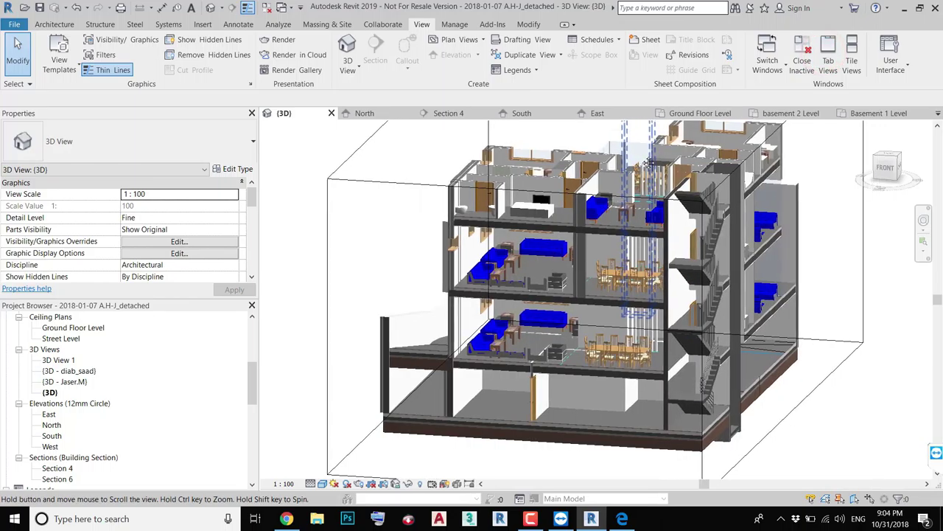
pyautogui.click(264, 7)
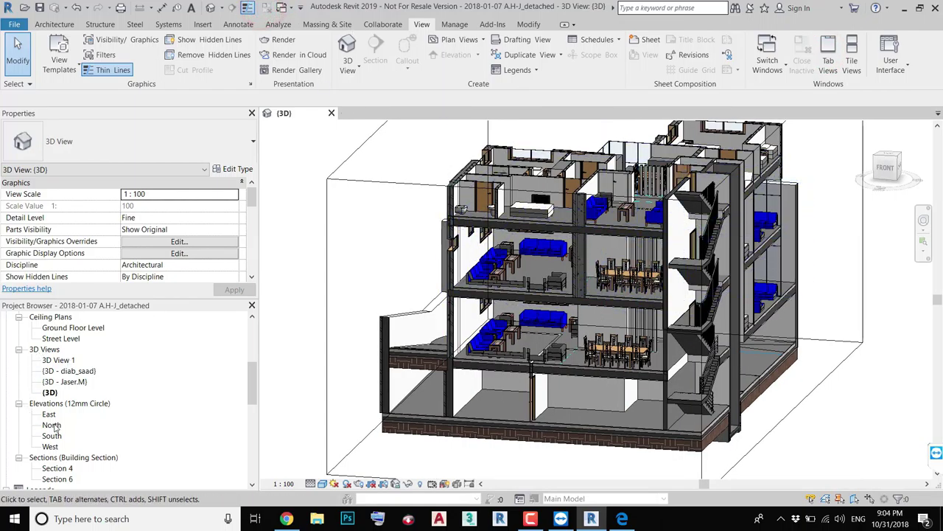
pyautogui.scroll(2, 55, 391)
pyautogui.scroll(2, 57, 376)
pyautogui.scroll(1, 61, 361)
pyautogui.scroll(1, 65, 345)
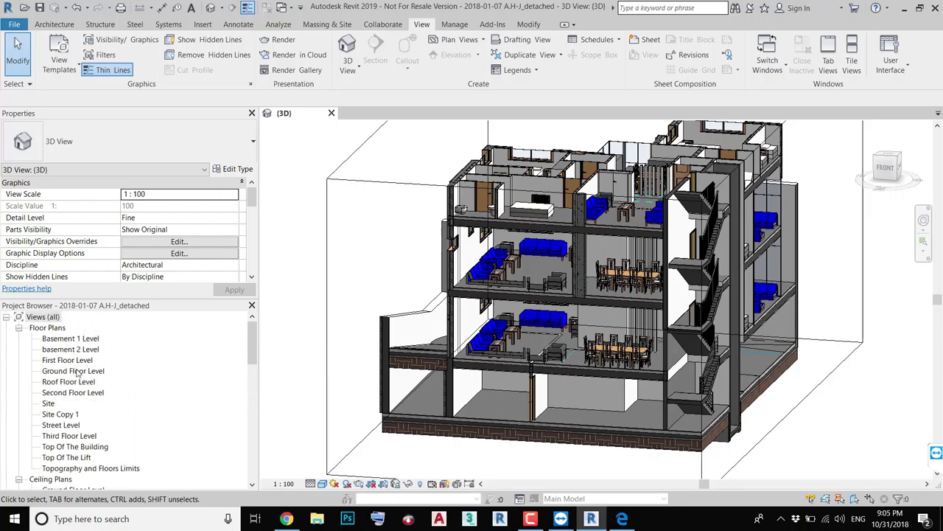
pyautogui.doubleClick(77, 371)
pyautogui.scroll(-3, 89, 340)
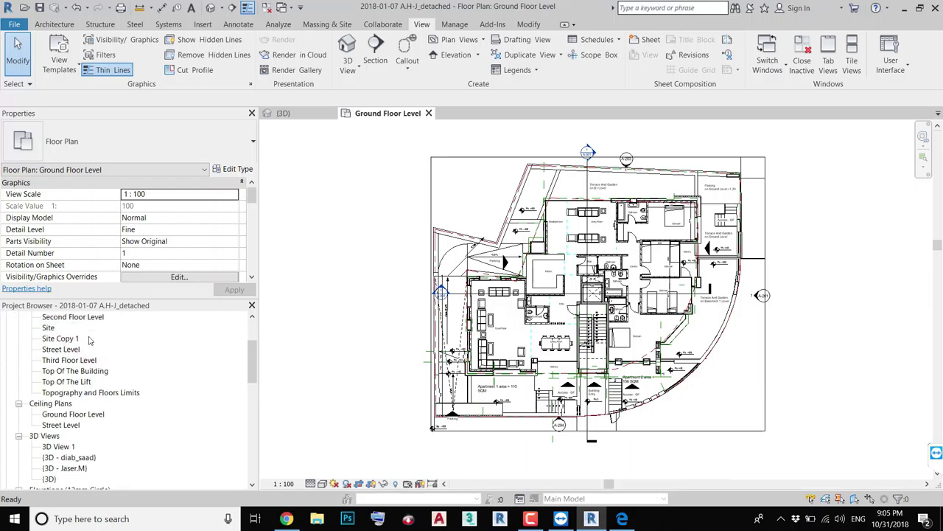
pyautogui.doubleClick(589, 152)
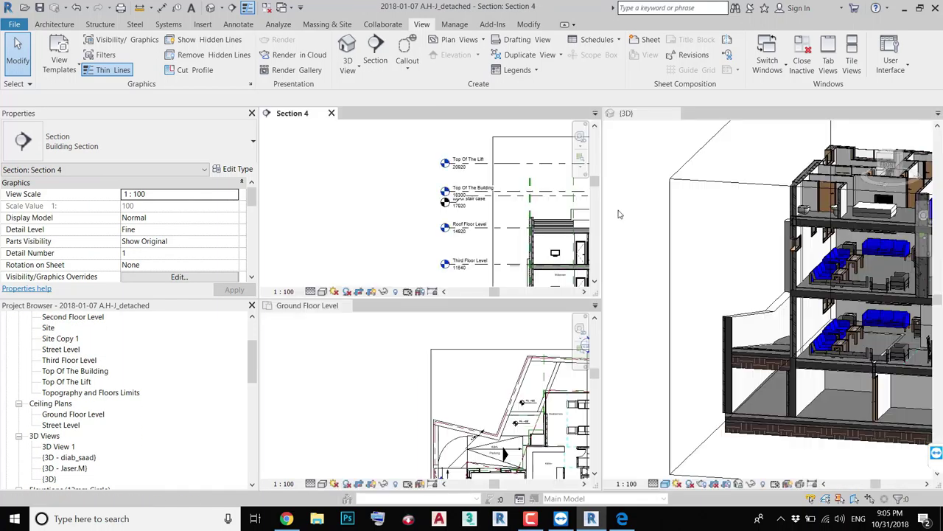
# - Tile the open views with WT and zoom within the tiled windows
pyautogui.press('w')
pyautogui.press('t')
pyautogui.scroll(2, 399, 197)
pyautogui.scroll(-2, 399, 197)
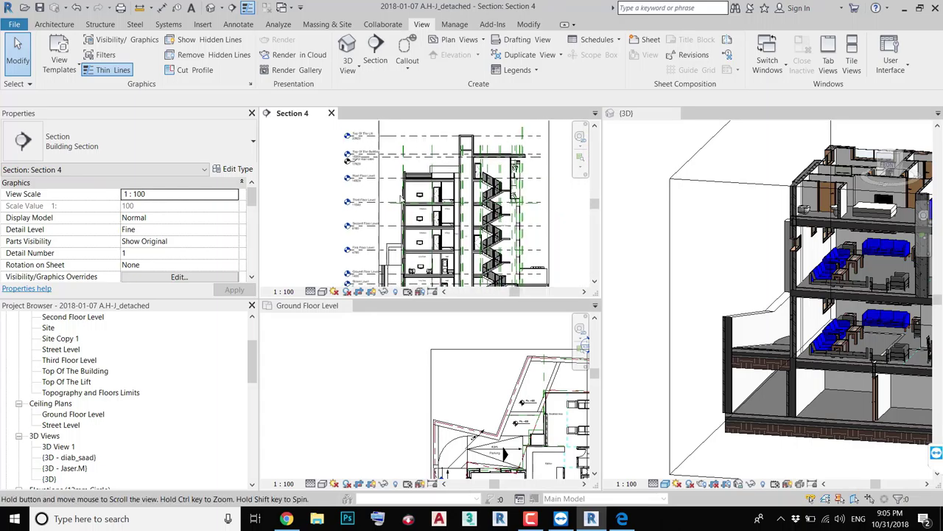
pyautogui.scroll(-2, 477, 402)
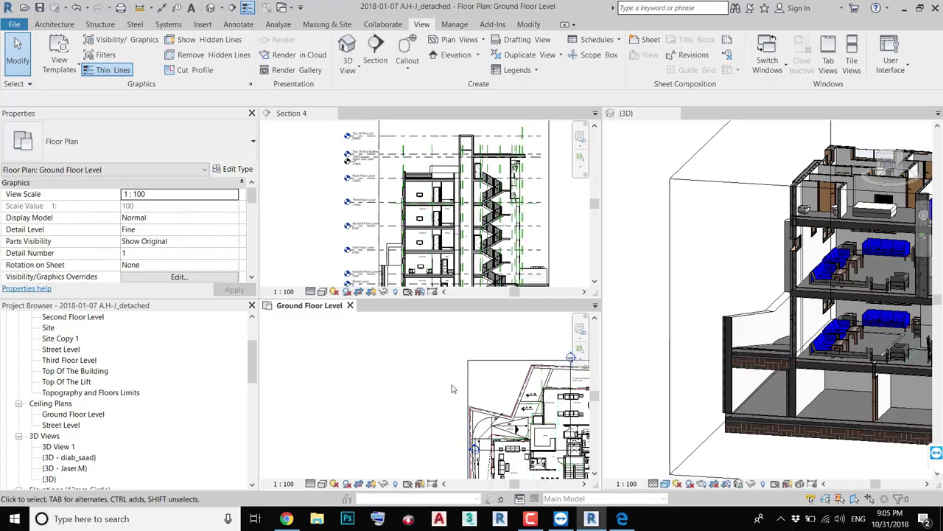
pyautogui.scroll(2, 478, 402)
pyautogui.scroll(2, 521, 440)
pyautogui.scroll(2, 520, 442)
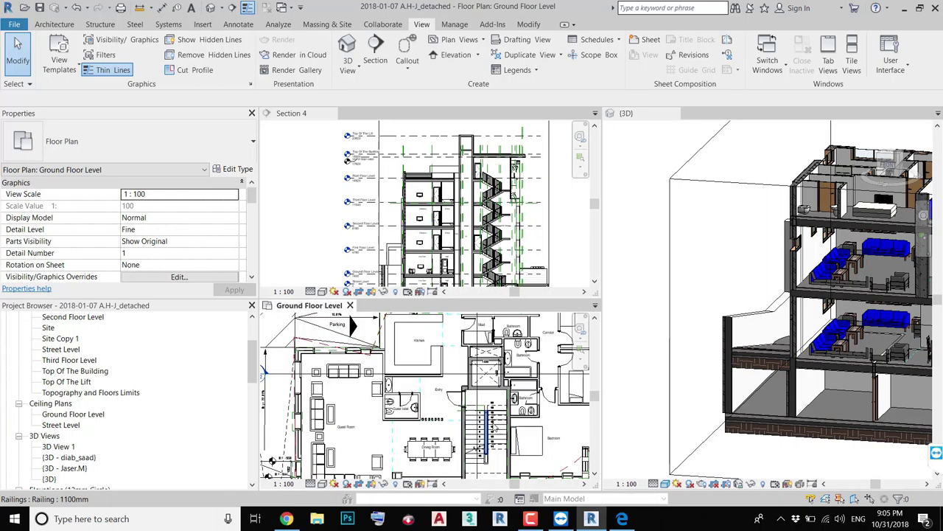
pyautogui.scroll(2, 515, 435)
# - Select the stair in the ground floor plan, clear it, and dismiss the overlapping-floors warning
pyautogui.click(507, 427)
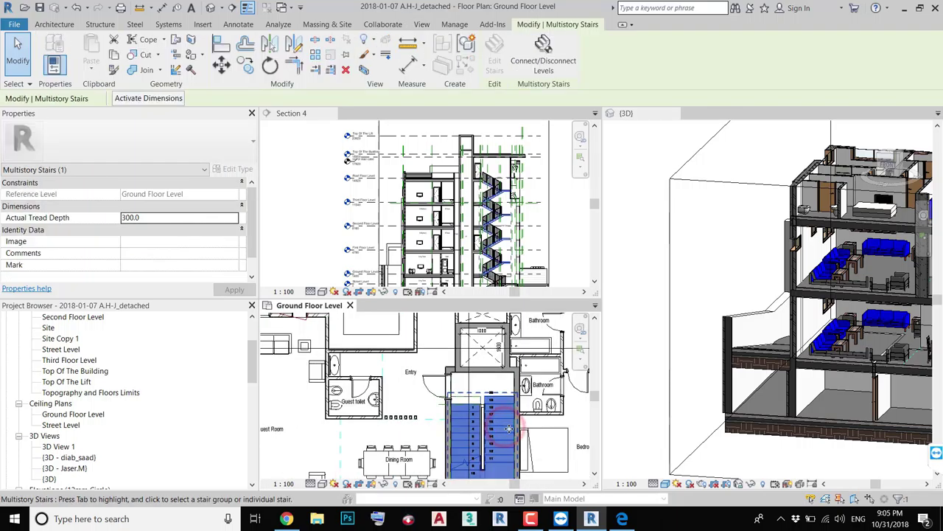
pyautogui.press('Delete')
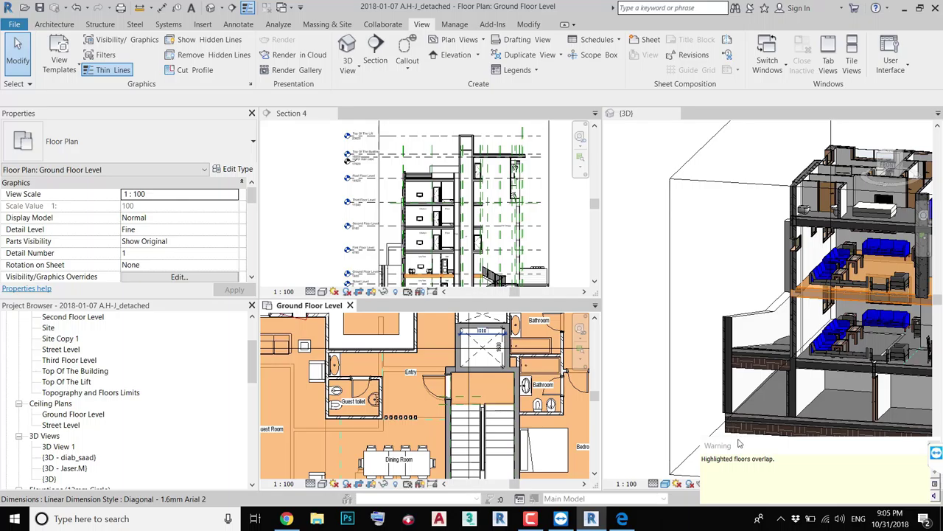
pyautogui.moveTo(737, 446); pyautogui.dragTo(569, 272)
pyautogui.moveTo(616, 295); pyautogui.dragTo(535, 284)
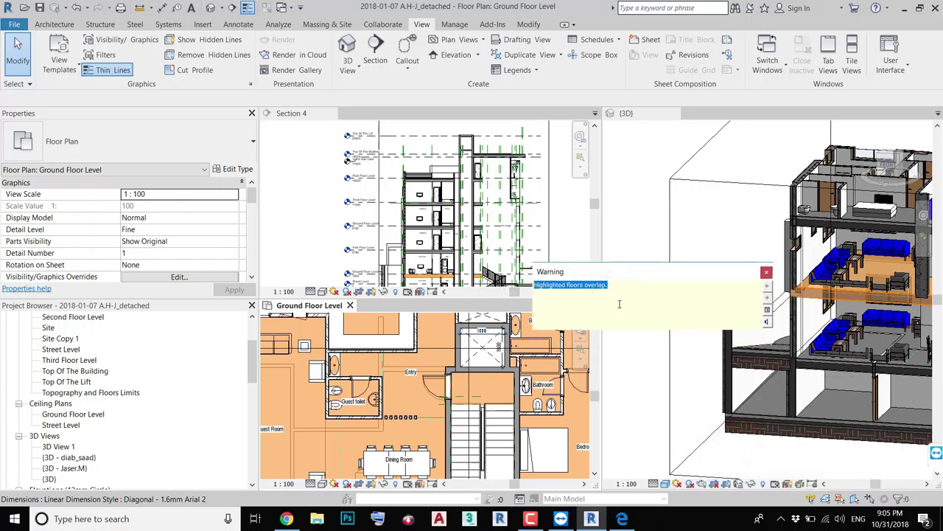
pyautogui.click(767, 273)
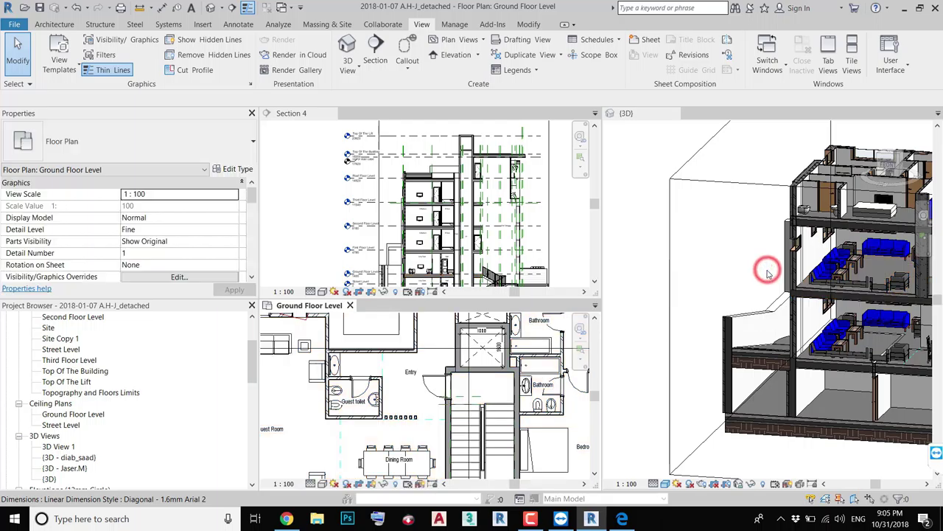
# - Activate Section 4, then orbit the 3D view to see the whole building
pyautogui.click(427, 207)
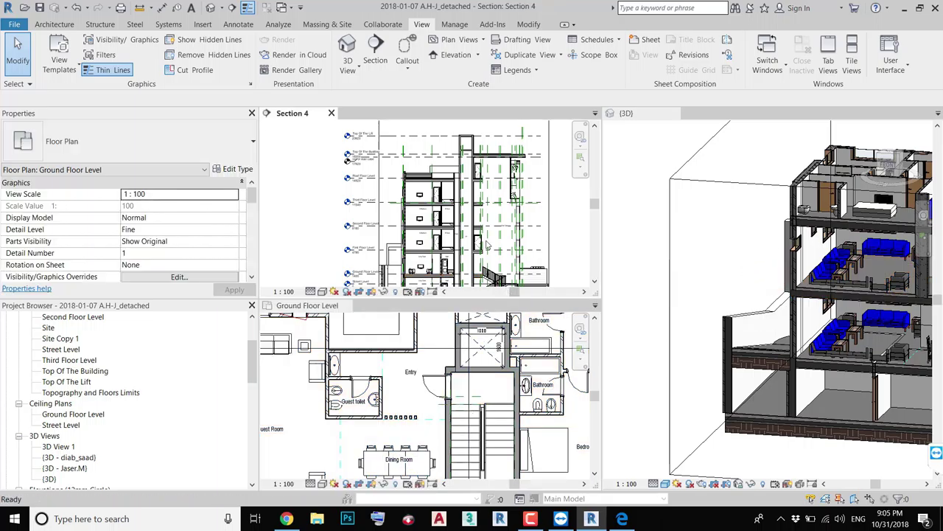
pyautogui.scroll(5, 428, 207)
pyautogui.click(693, 234)
pyautogui.scroll(-4, 693, 235)
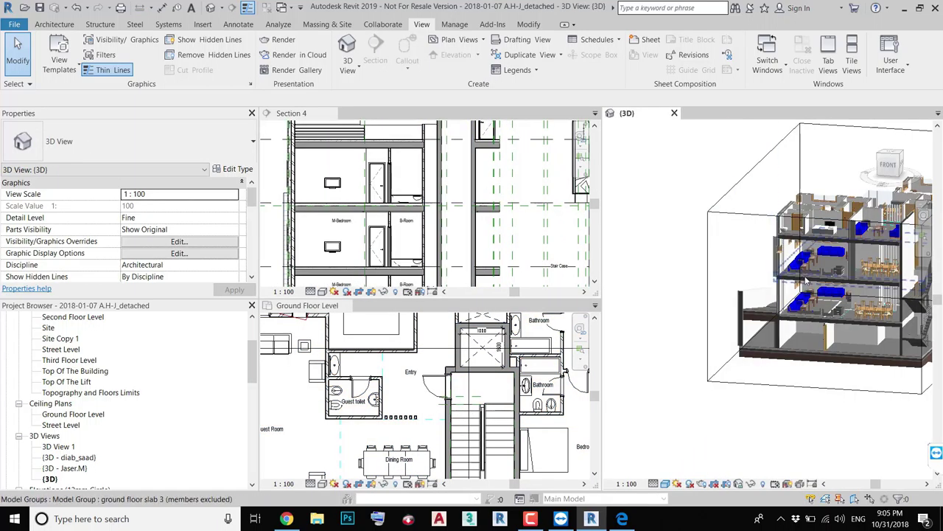
pyautogui.keyDown('shift'); pyautogui.moveTo(693, 234); pyautogui.dragTo(689, 295, button='middle'); pyautogui.keyUp('shift')
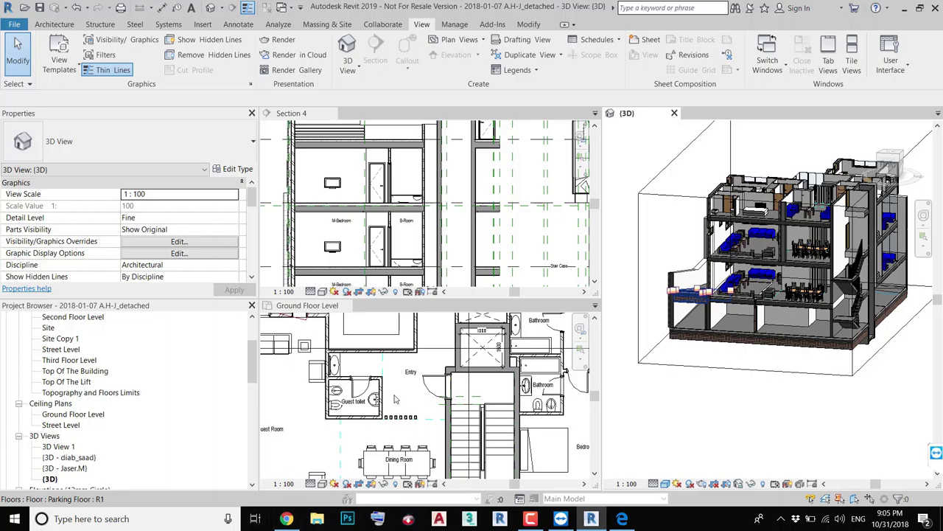
pyautogui.scroll(-5, 399, 391)
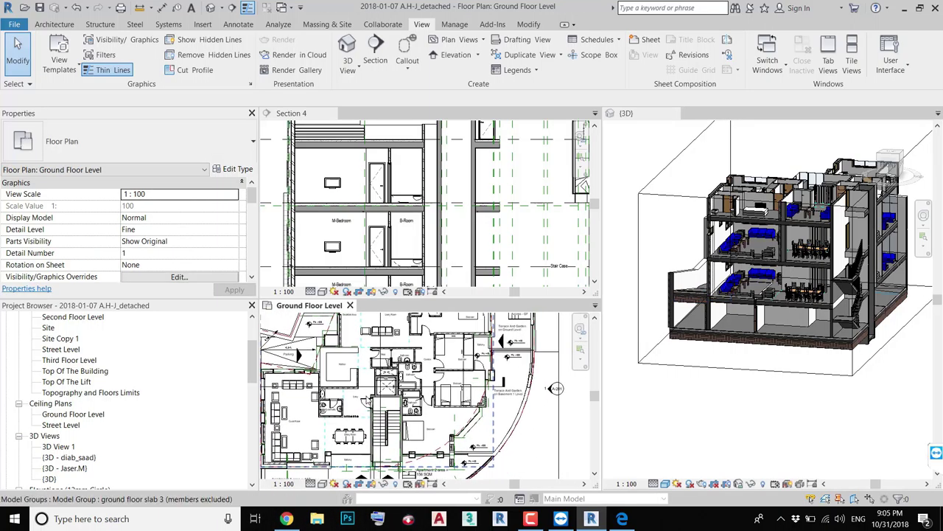
# - Pan and zoom the Ground Floor Level plan to frame the entry, guest toilet, dining room and stair
pyautogui.moveTo(385, 397); pyautogui.dragTo(351, 393, button='middle')
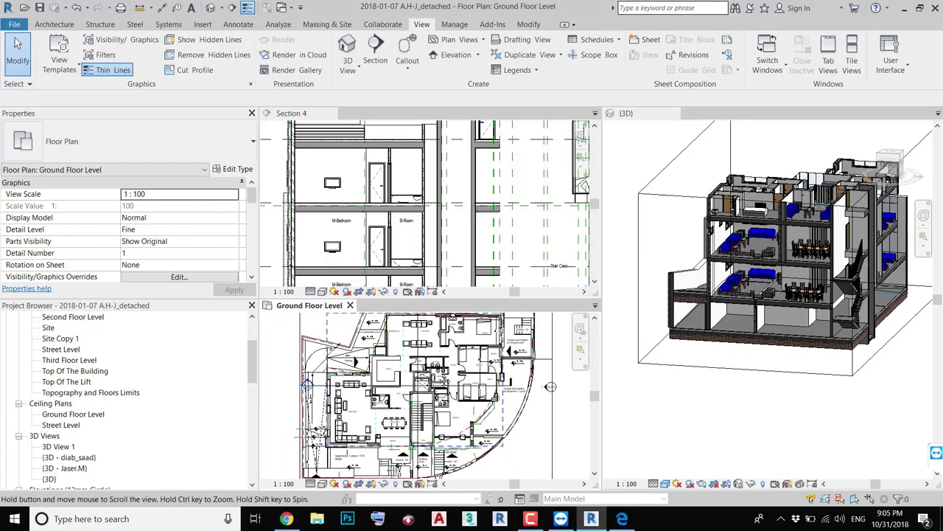
pyautogui.moveTo(413, 354); pyautogui.dragTo(487, 353, button='middle')
pyautogui.scroll(5, 548, 398)
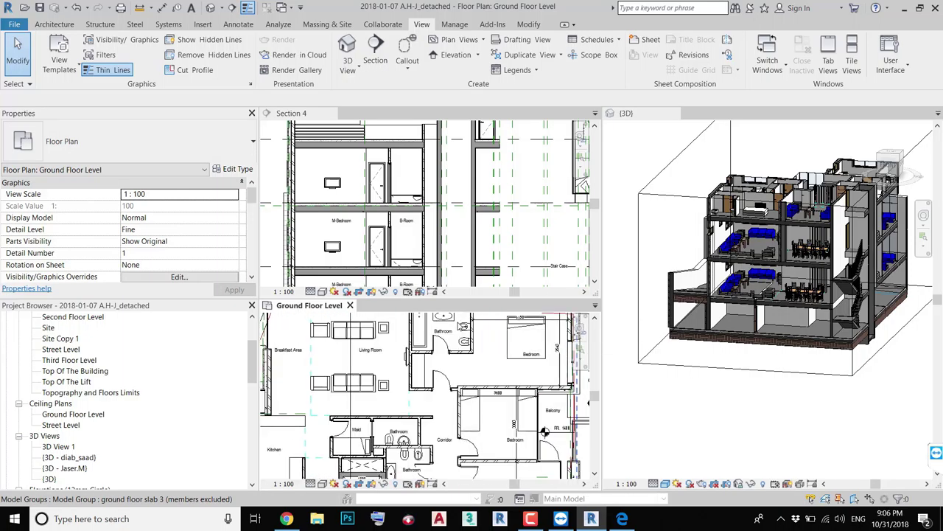
pyautogui.scroll(-2, 456, 324)
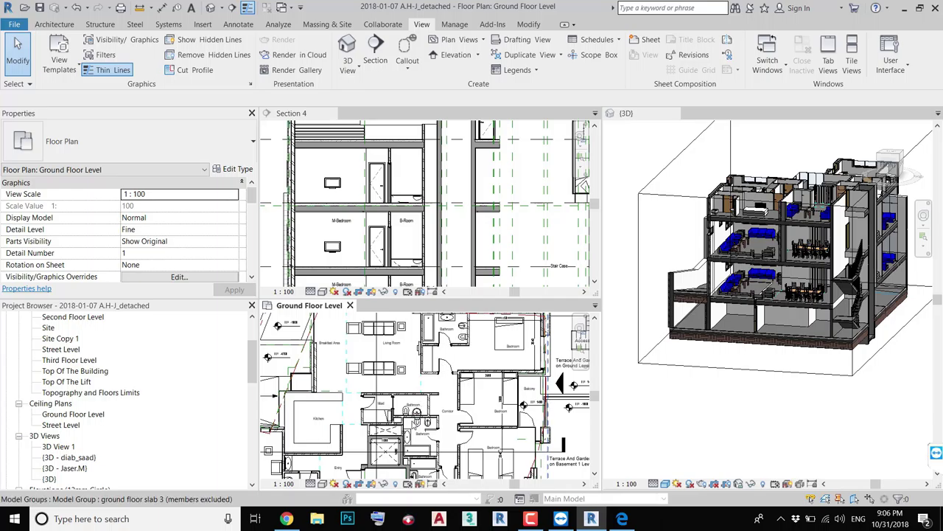
pyautogui.scroll(-2, 153, 396)
pyautogui.scroll(-2, 153, 396)
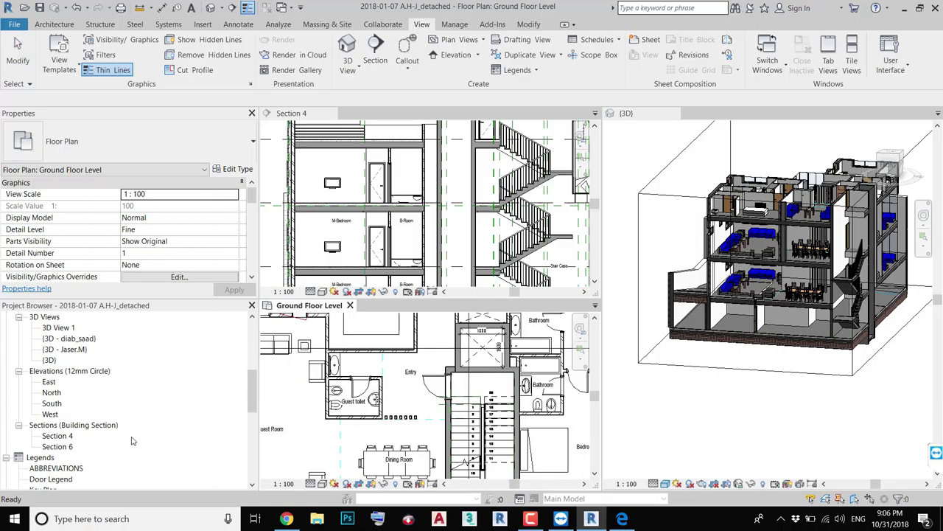
# - Expand Schedules/Quantities in the Project Browser, open Room Schedule, and move through its rows
pyautogui.scroll(-2, 111, 406)
pyautogui.scroll(-1, 77, 416)
pyautogui.scroll(-1, 65, 424)
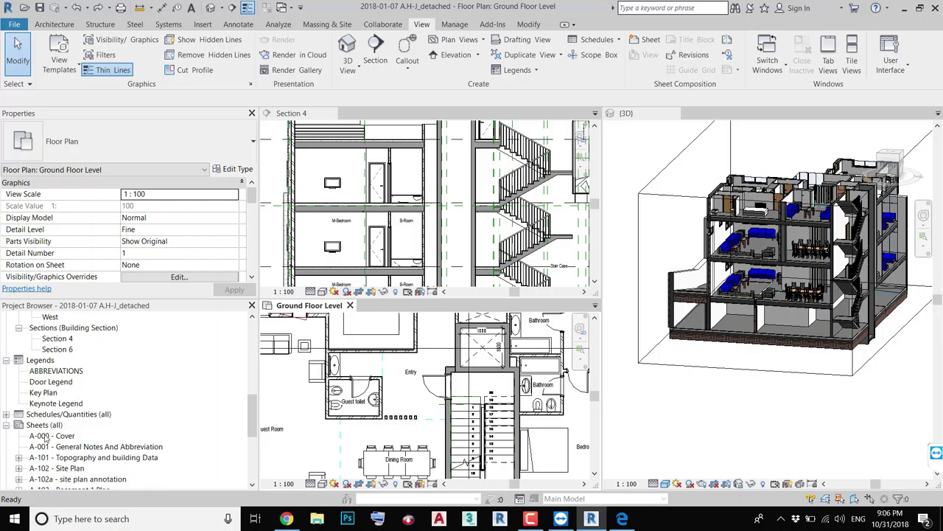
pyautogui.click(7, 414)
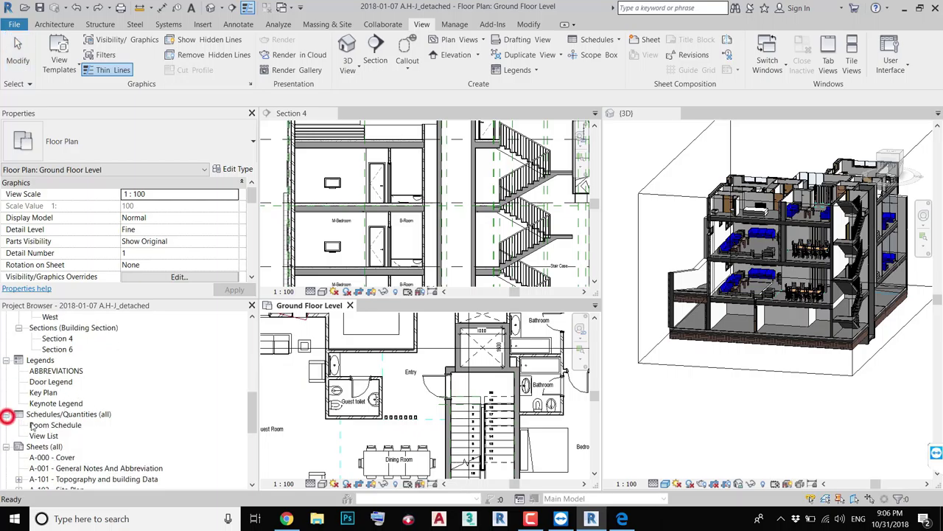
pyautogui.doubleClick(37, 425)
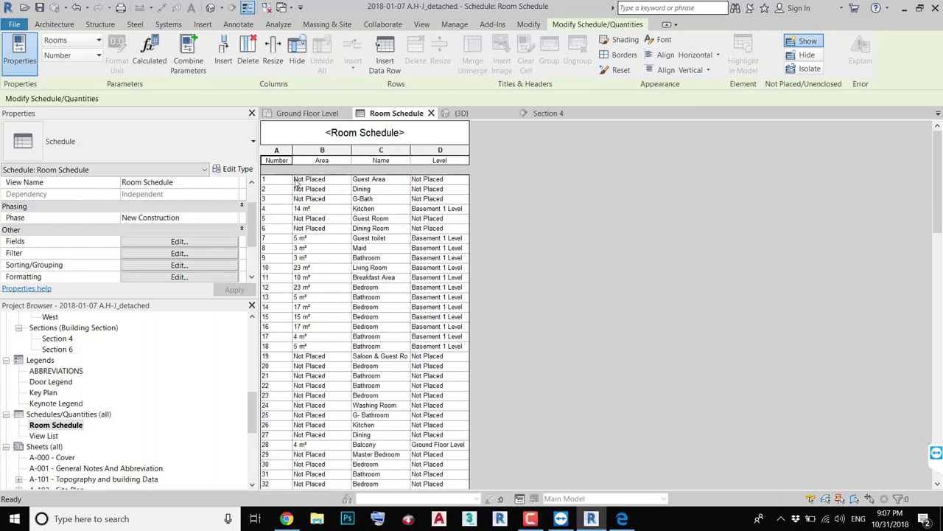
pyautogui.moveTo(267, 181); pyautogui.dragTo(266, 199)
pyautogui.press('Delete')
pyautogui.click(435, 179)
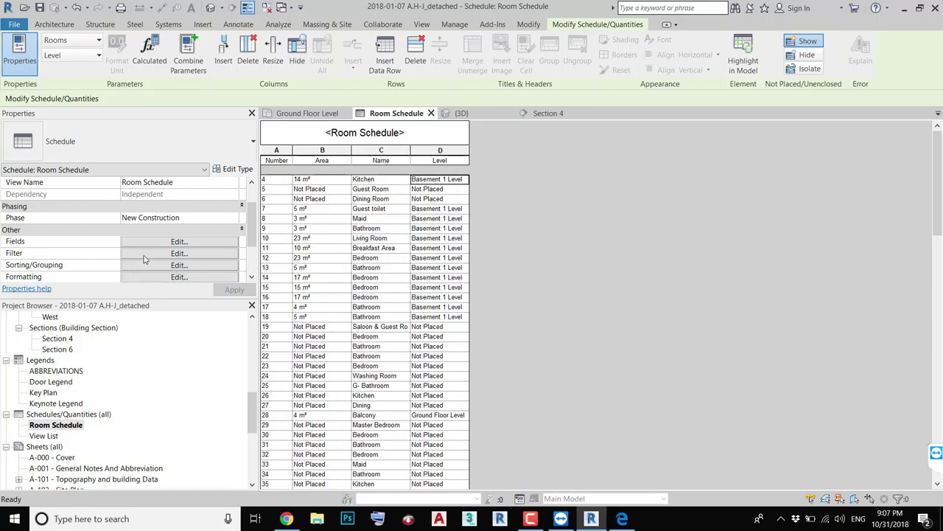
# - Filter the Room Schedule by Level equals Ground Floor Level, then reopen Schedule Properties on Fields
pyautogui.click(171, 254)
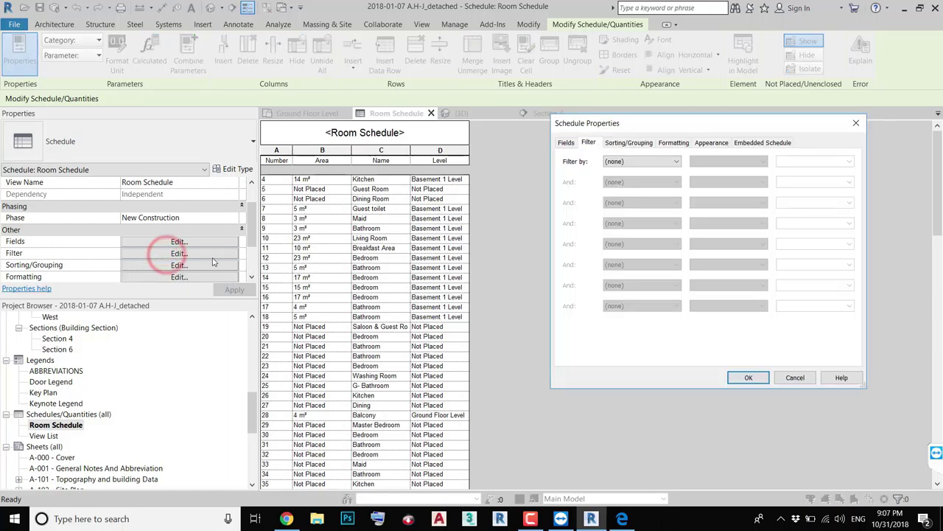
pyautogui.click(632, 161)
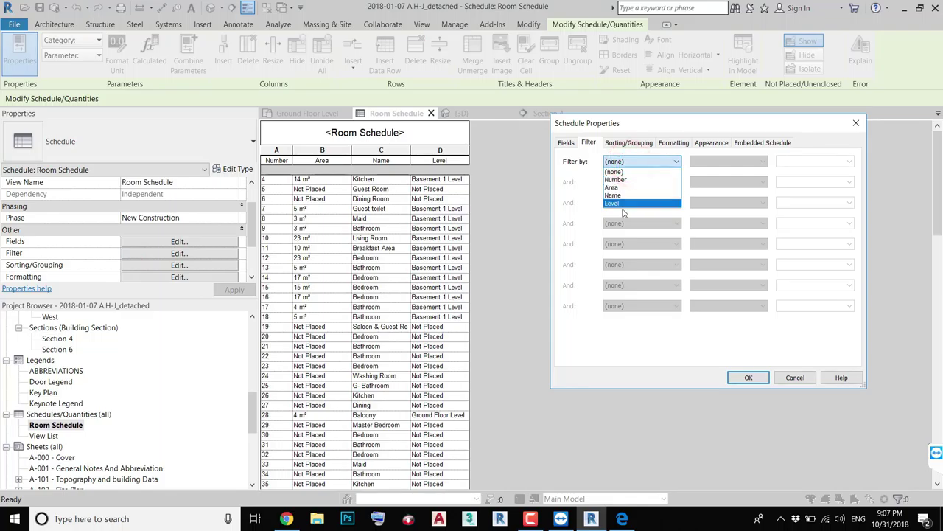
pyautogui.click(616, 210)
pyautogui.click(644, 164)
pyautogui.click(612, 203)
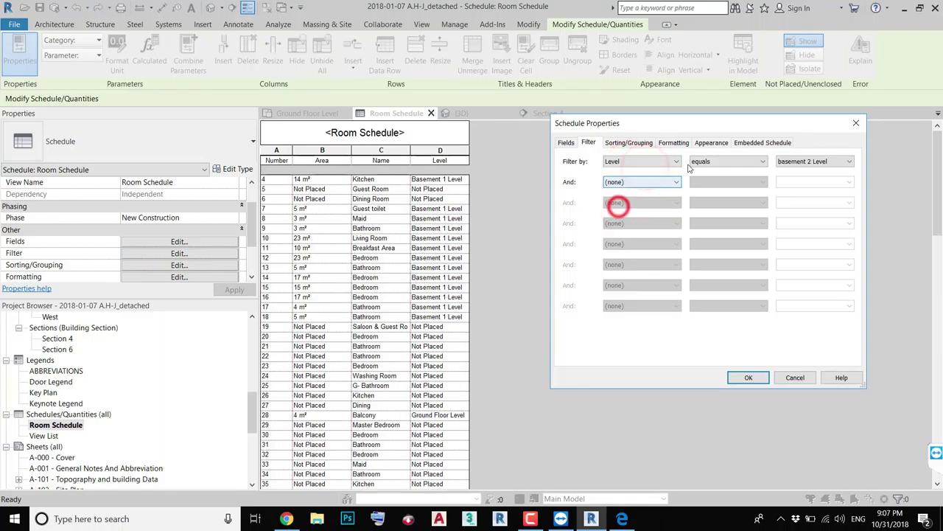
pyautogui.click(704, 162)
pyautogui.click(835, 163)
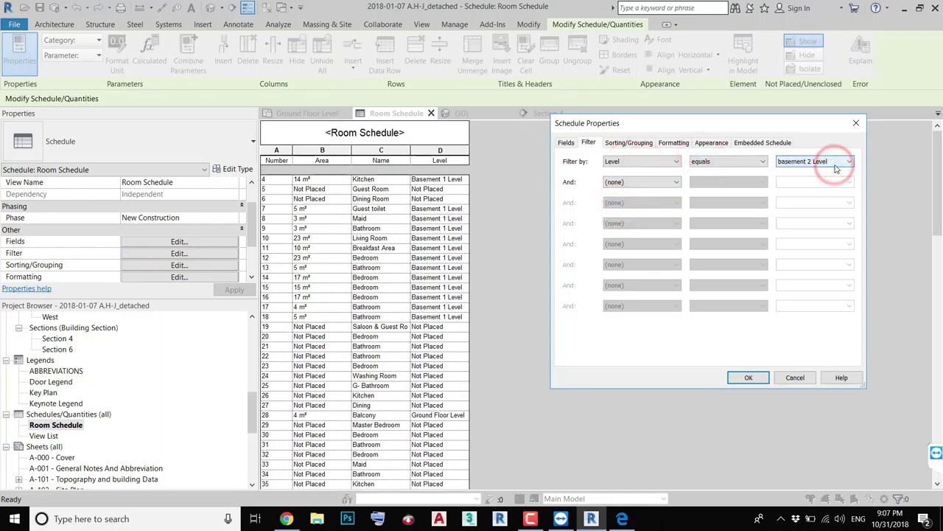
pyautogui.click(837, 161)
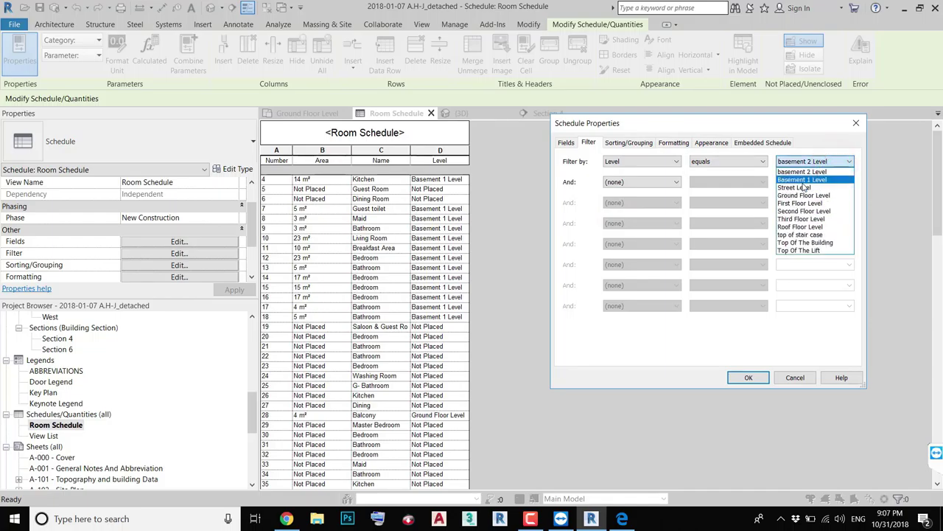
pyautogui.click(796, 195)
pyautogui.click(748, 377)
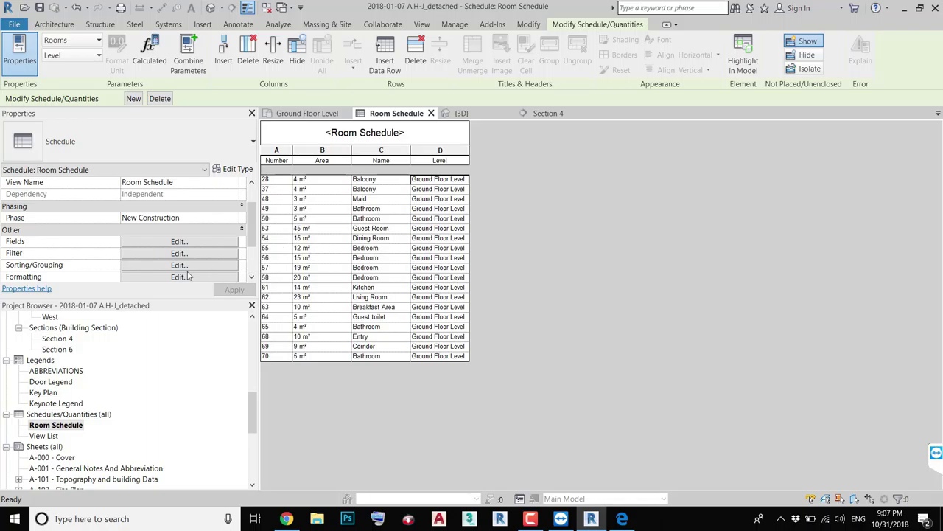
pyautogui.click(158, 246)
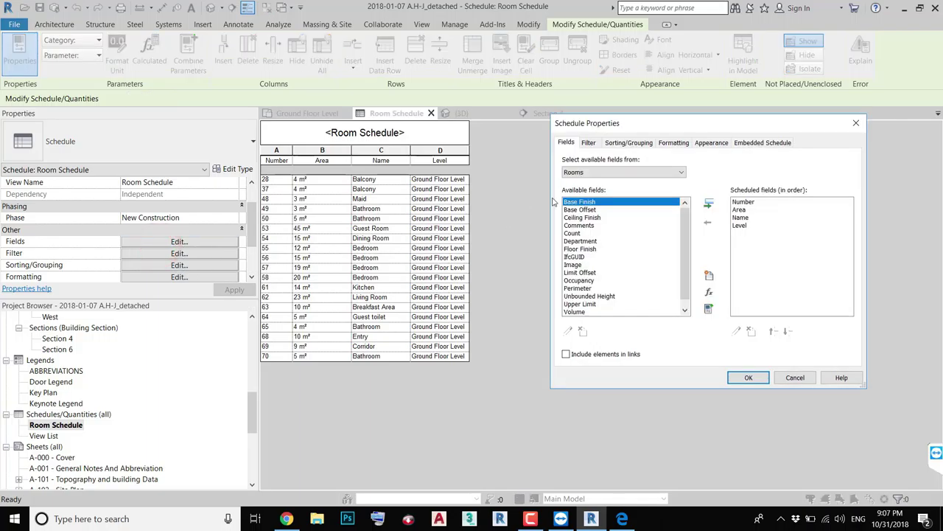
# - Sort by Number with headers and a 'Title, count, and totals' grand total, then select the Balcony row
pyautogui.click(630, 145)
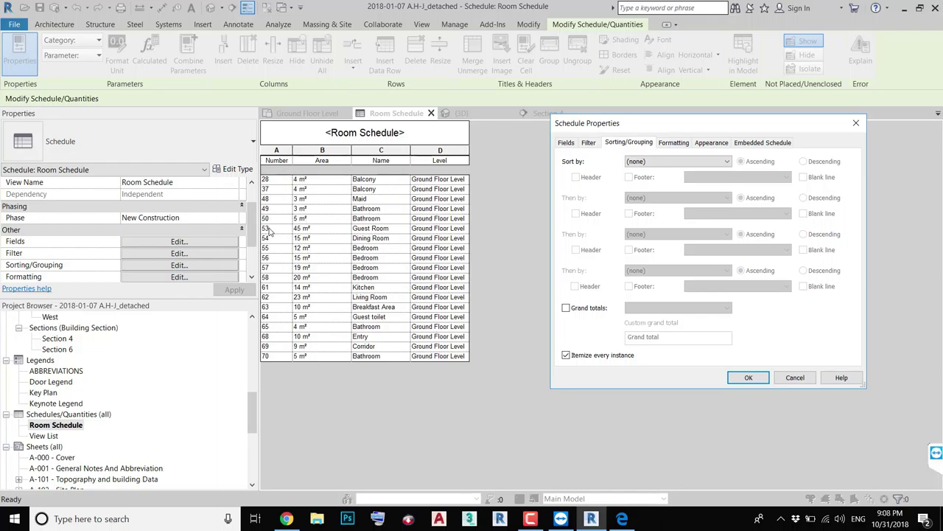
pyautogui.click(663, 161)
pyautogui.click(651, 177)
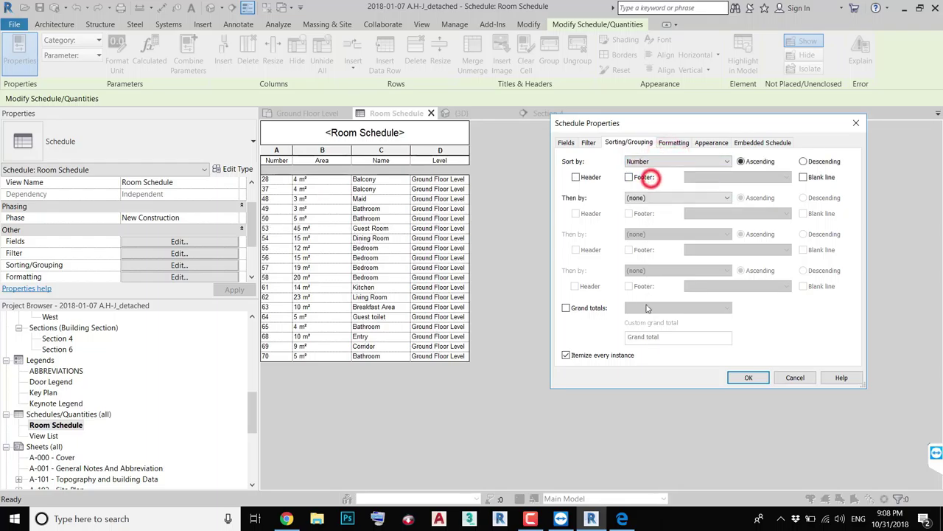
pyautogui.click(592, 181)
pyautogui.click(588, 308)
pyautogui.click(642, 308)
pyautogui.click(653, 318)
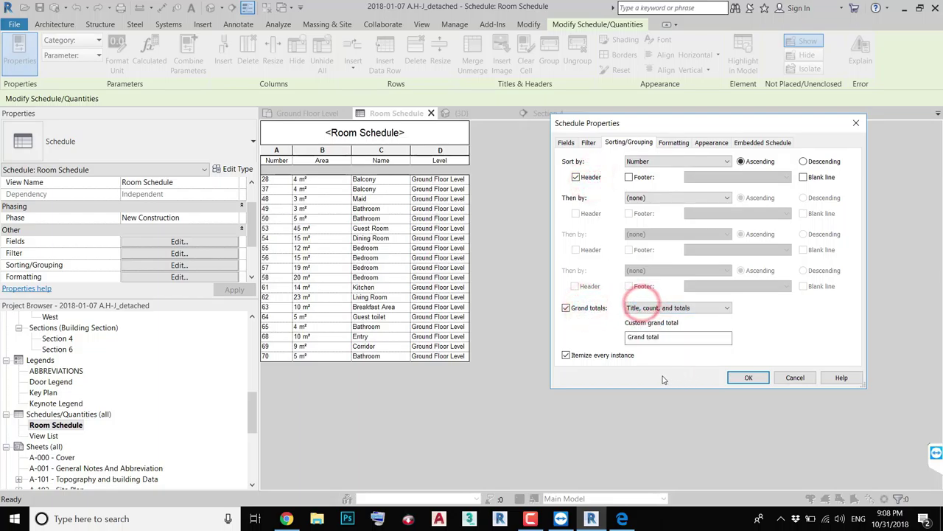
pyautogui.click(737, 377)
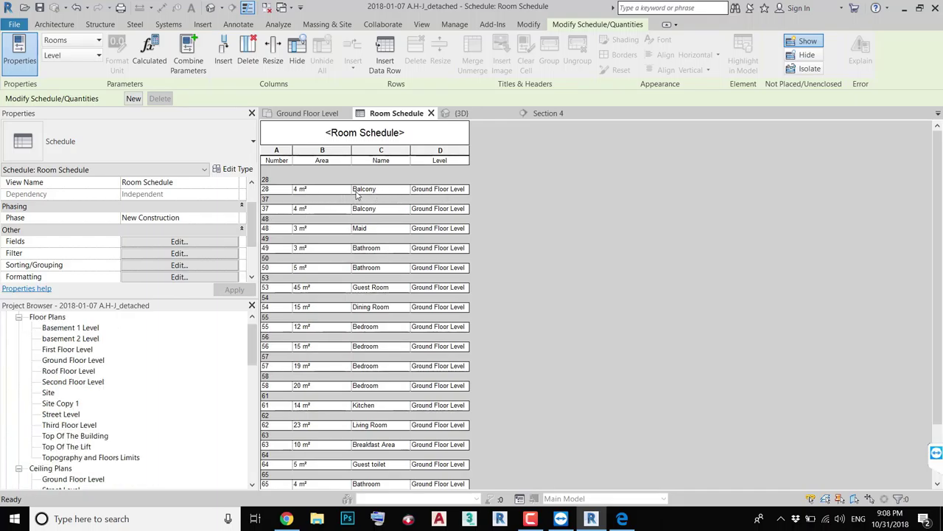
pyautogui.click(359, 190)
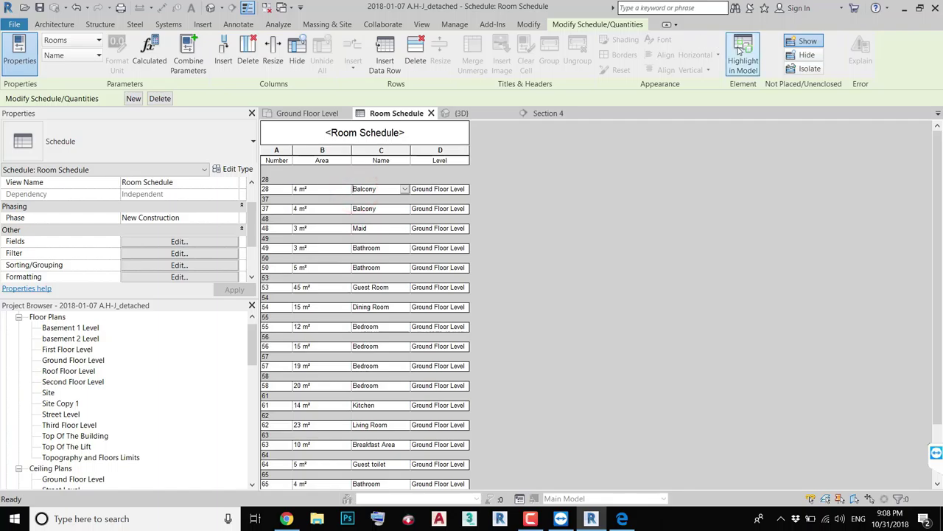
# - Highlight the Balcony room in the ground floor plan and close the show-element message
pyautogui.click(743, 55)
pyautogui.click(419, 235)
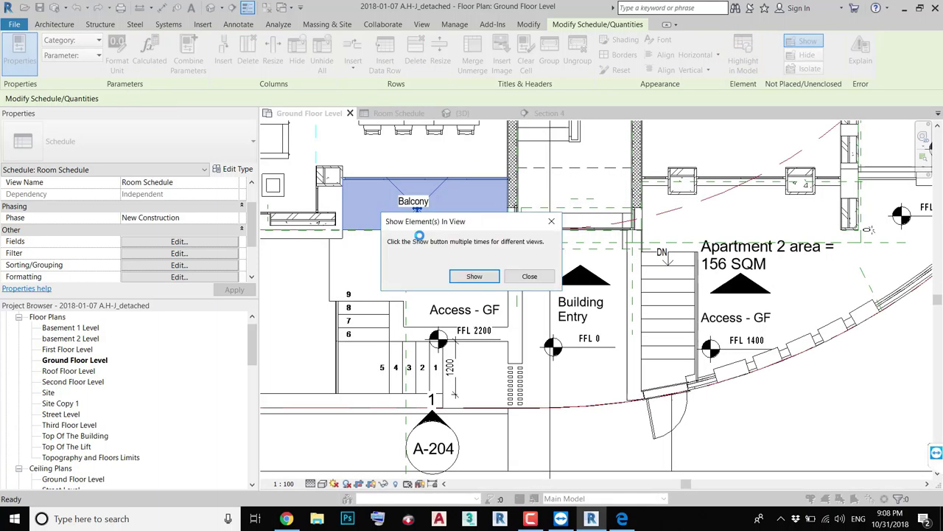
pyautogui.click(545, 277)
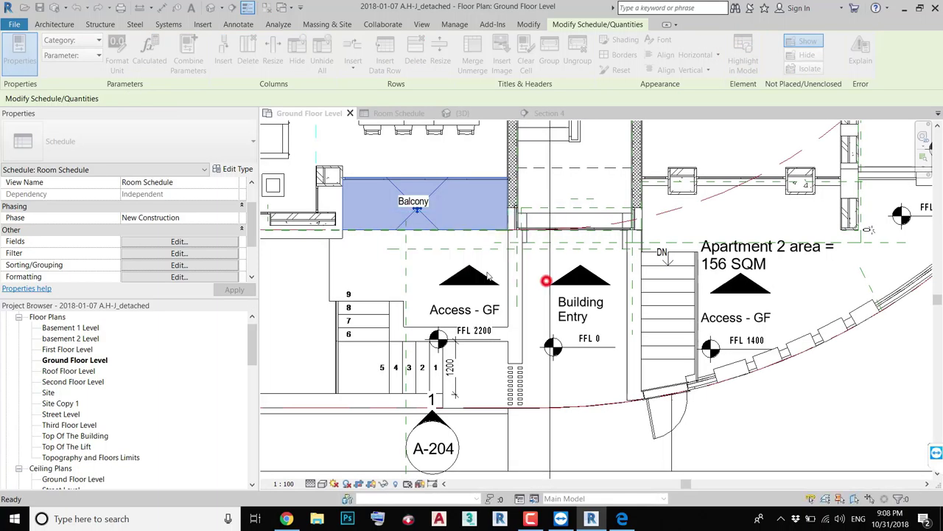
pyautogui.scroll(2, 419, 206)
pyautogui.scroll(2, 406, 206)
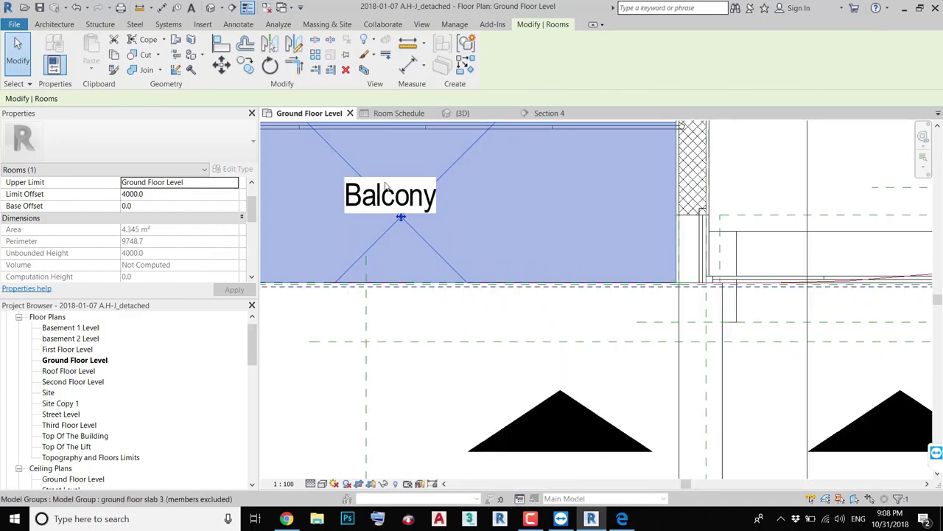
# - Change the Balcony room tag type to Name and Number so it shows 28 above Balcony
pyautogui.click(384, 182)
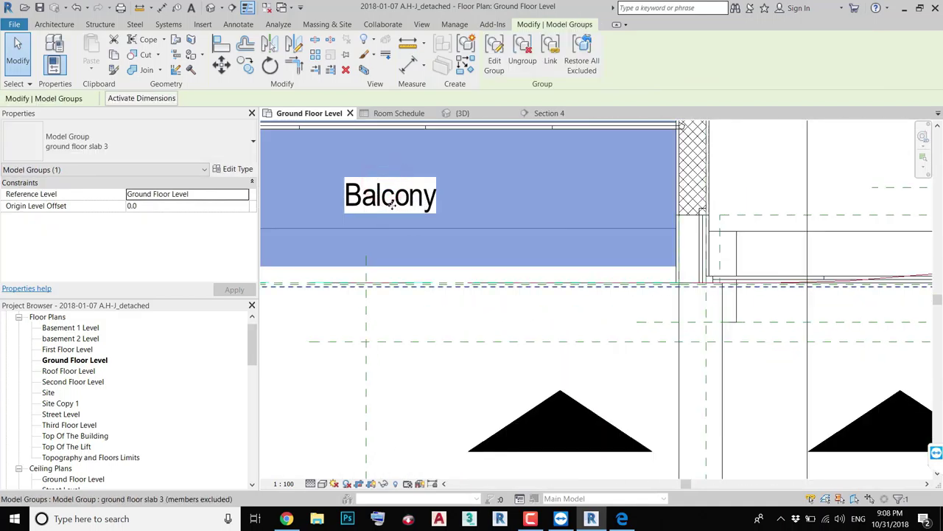
pyautogui.click(394, 204)
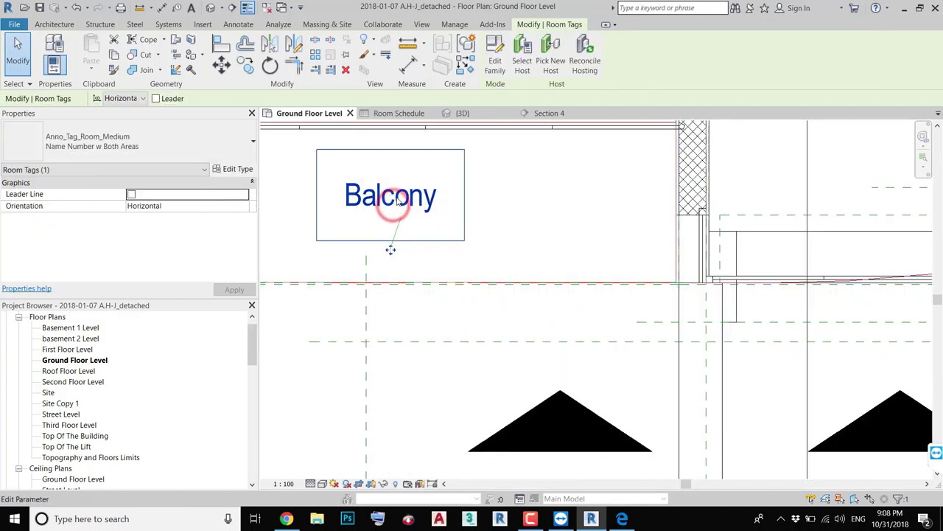
pyautogui.click(168, 144)
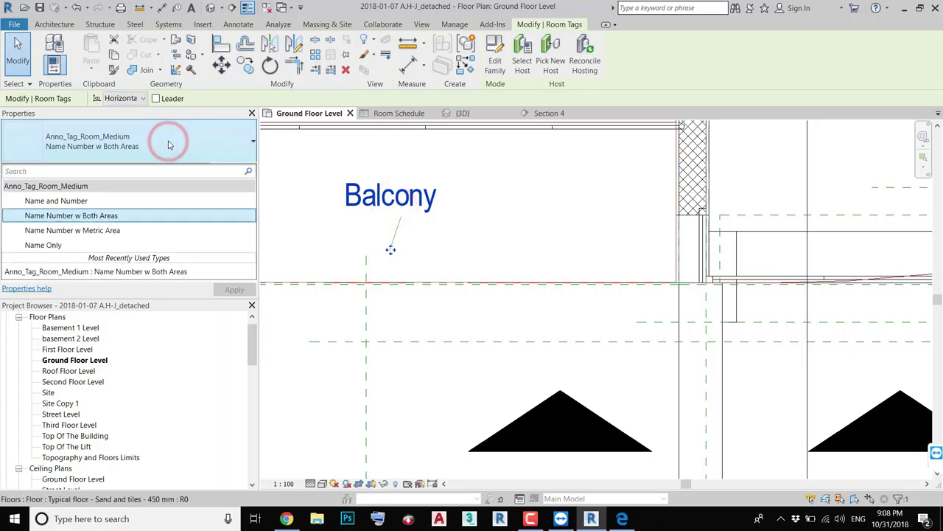
pyautogui.click(118, 199)
pyautogui.moveTo(390, 274); pyautogui.dragTo(374, 350, button='middle')
pyautogui.scroll(-5, 351, 262)
pyautogui.scroll(-3, 442, 287)
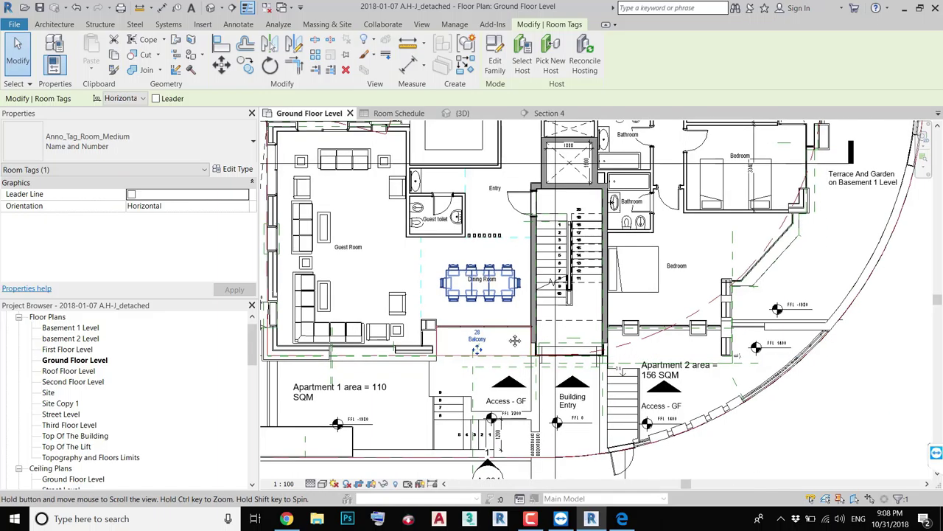
pyautogui.scroll(-2, 507, 298)
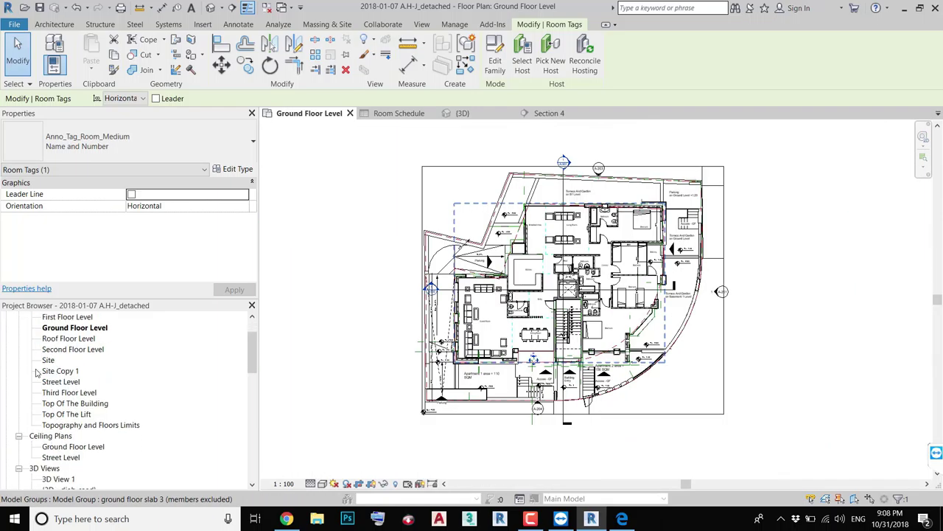
# - Fit the floor plan in view with ZF, then open sheets A-001 and A-101
pyautogui.press('z')
pyautogui.press('f')
pyautogui.scroll(-4, 57, 377)
pyautogui.scroll(-3, 57, 377)
pyautogui.scroll(-3, 58, 377)
pyautogui.scroll(-3, 74, 415)
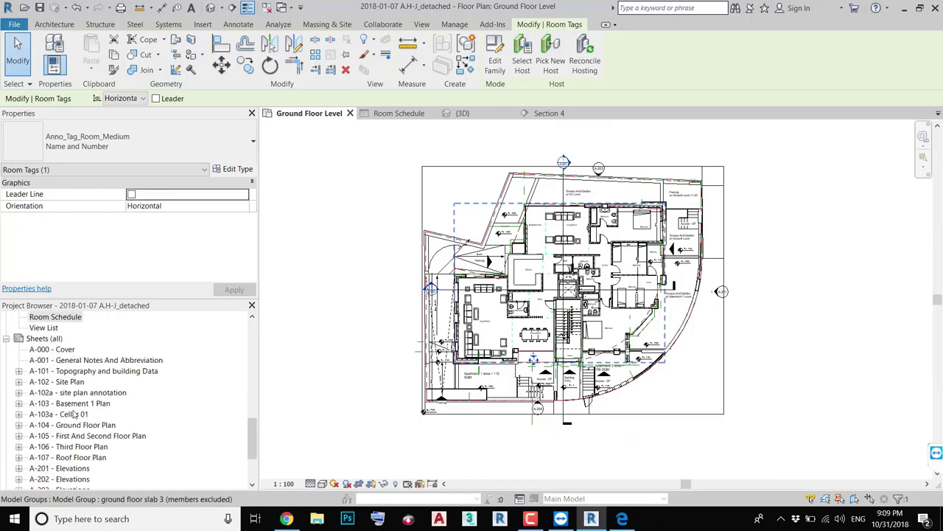
pyautogui.doubleClick(62, 360)
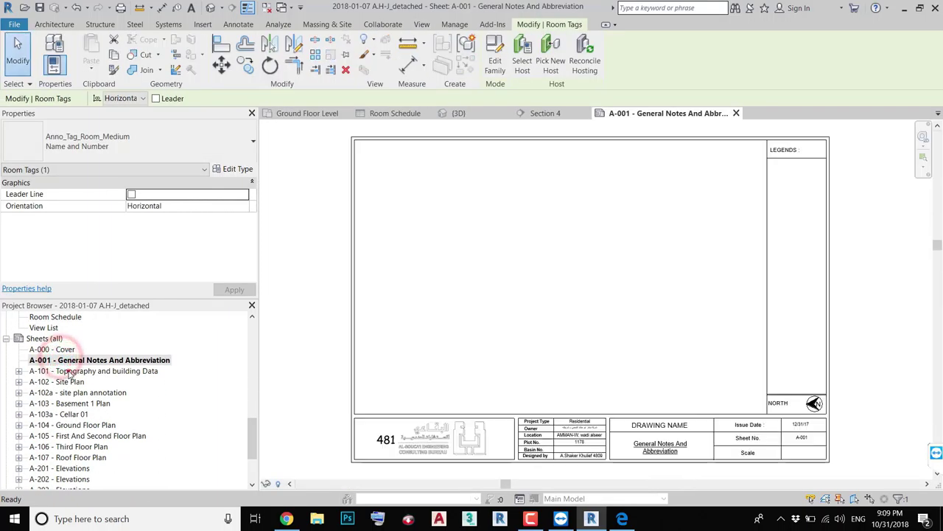
pyautogui.click(67, 371)
pyautogui.doubleClick(67, 371)
# - Open sheets A-102a, A-102 Site Plan and A-103 Basement 1 Plan
pyautogui.click(75, 393)
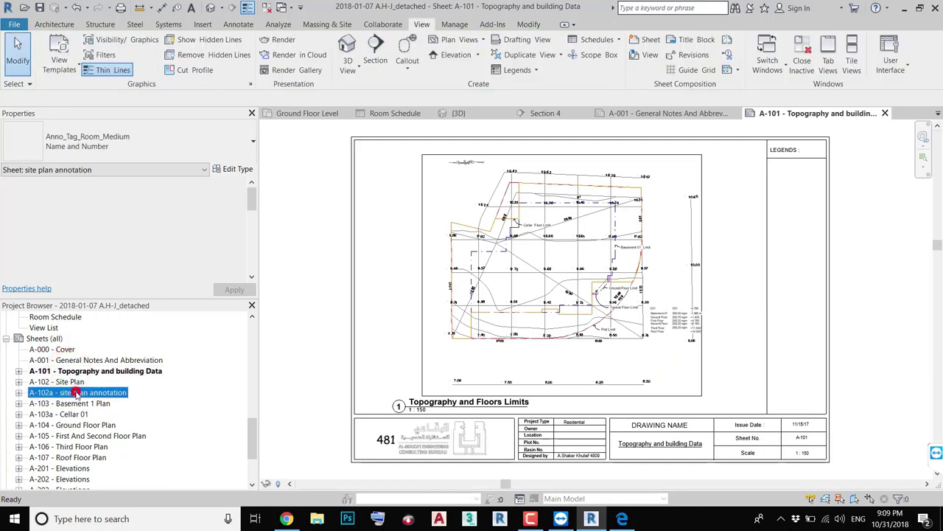
pyautogui.doubleClick(76, 393)
pyautogui.click(72, 381)
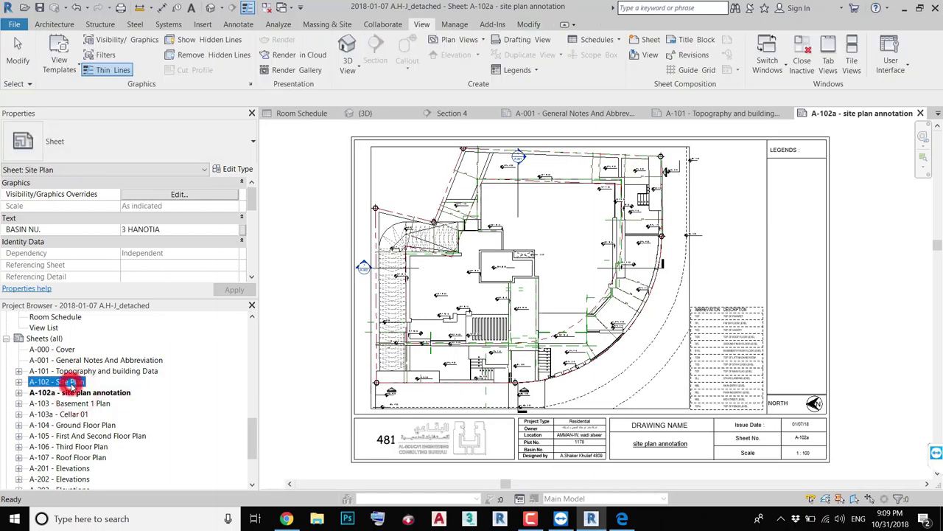
pyautogui.doubleClick(72, 382)
pyautogui.doubleClick(118, 400)
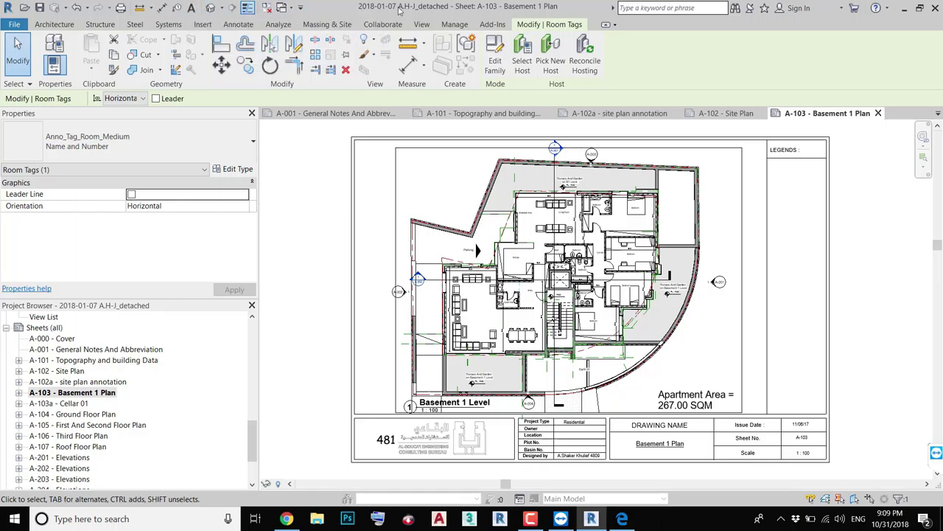
pyautogui.click(482, 261)
pyautogui.scroll(-1, 488, 268)
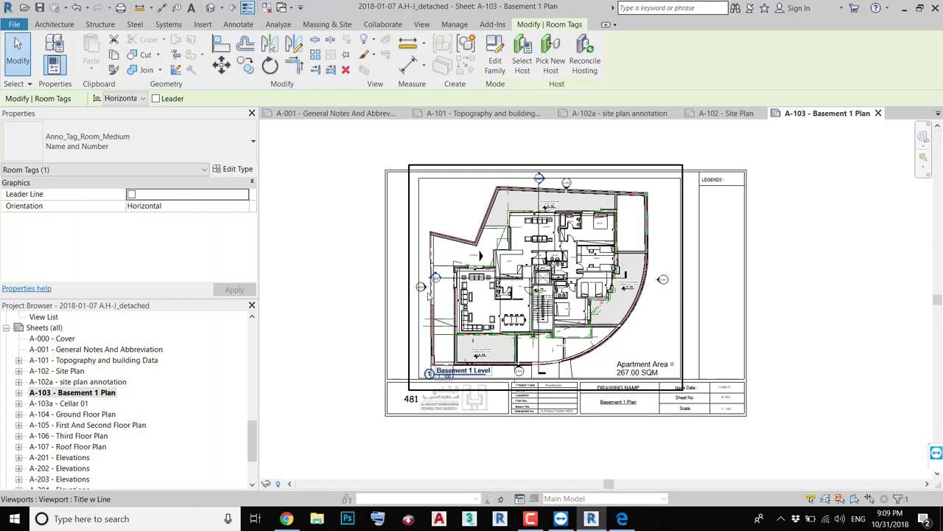
pyautogui.scroll(-1, 300, 283)
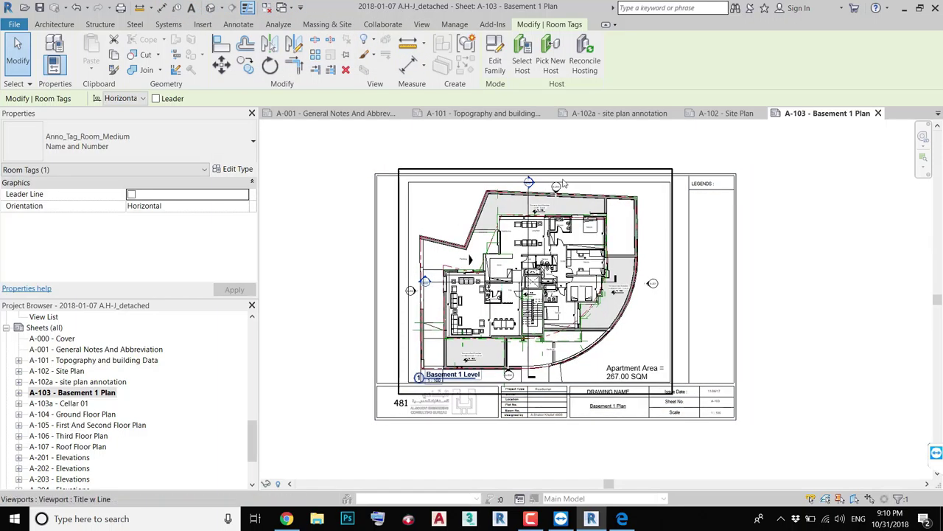
pyautogui.scroll(-1, 300, 284)
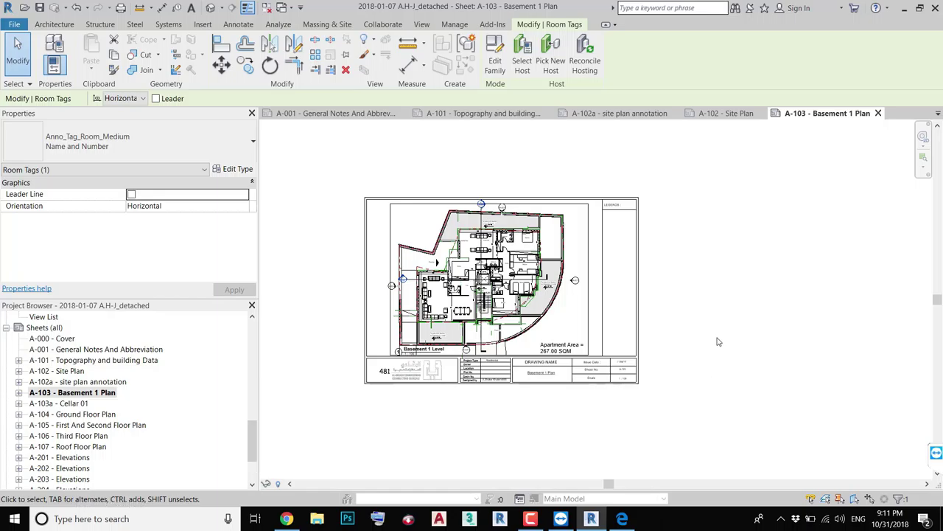
# - Drag the Basement 1 Level viewport up and right, then start a Move and cancel it
pyautogui.click(601, 254)
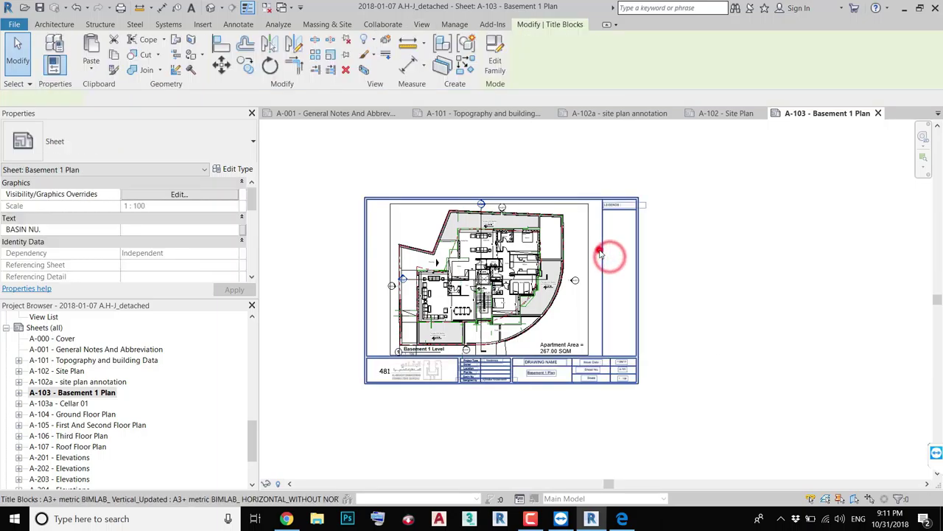
pyautogui.click(435, 259)
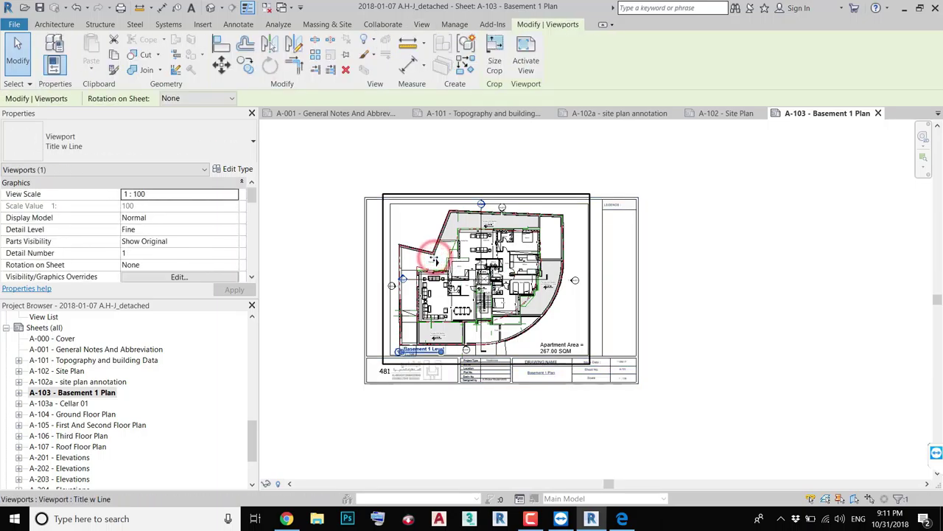
pyautogui.moveTo(435, 260); pyautogui.dragTo(443, 244)
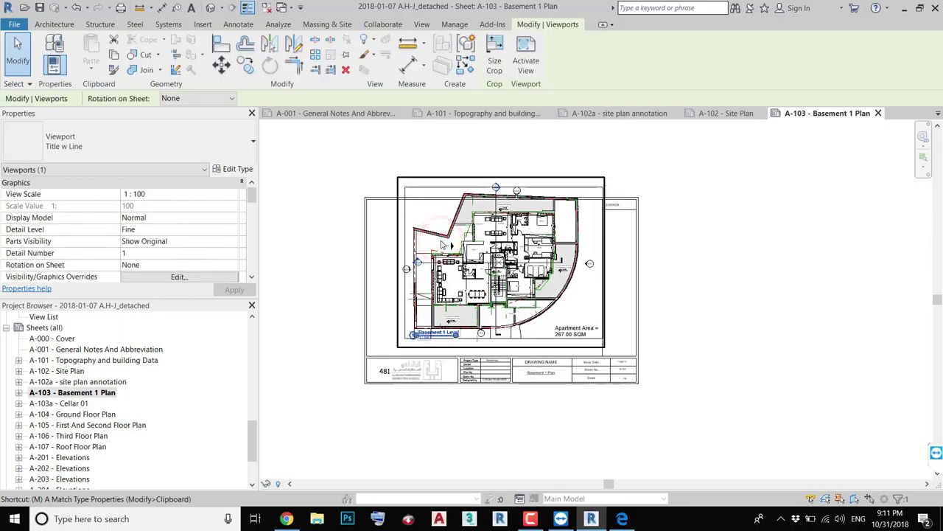
pyautogui.press('v')
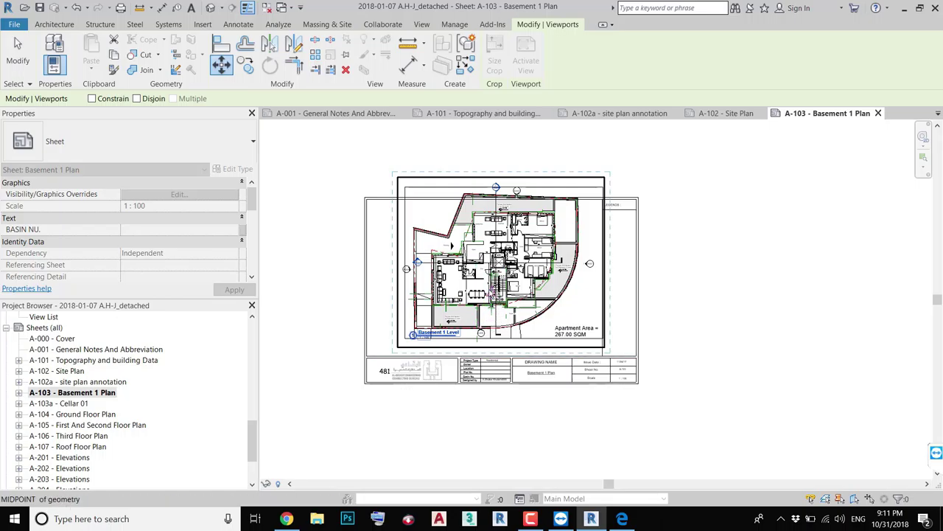
pyautogui.click(490, 291)
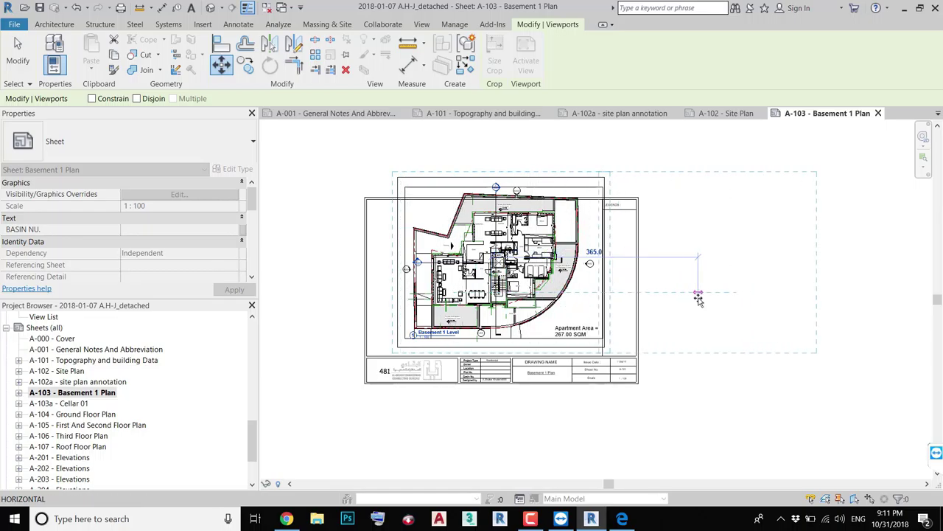
pyautogui.press('Escape')
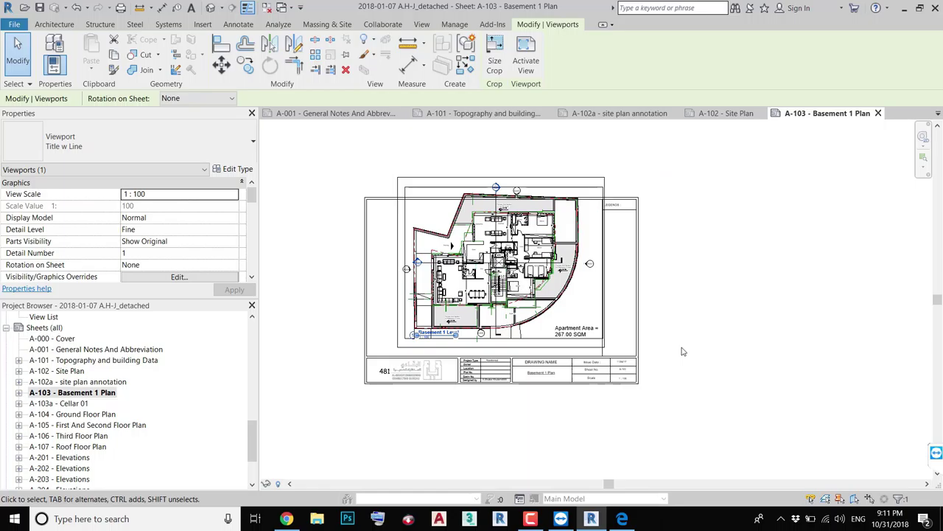